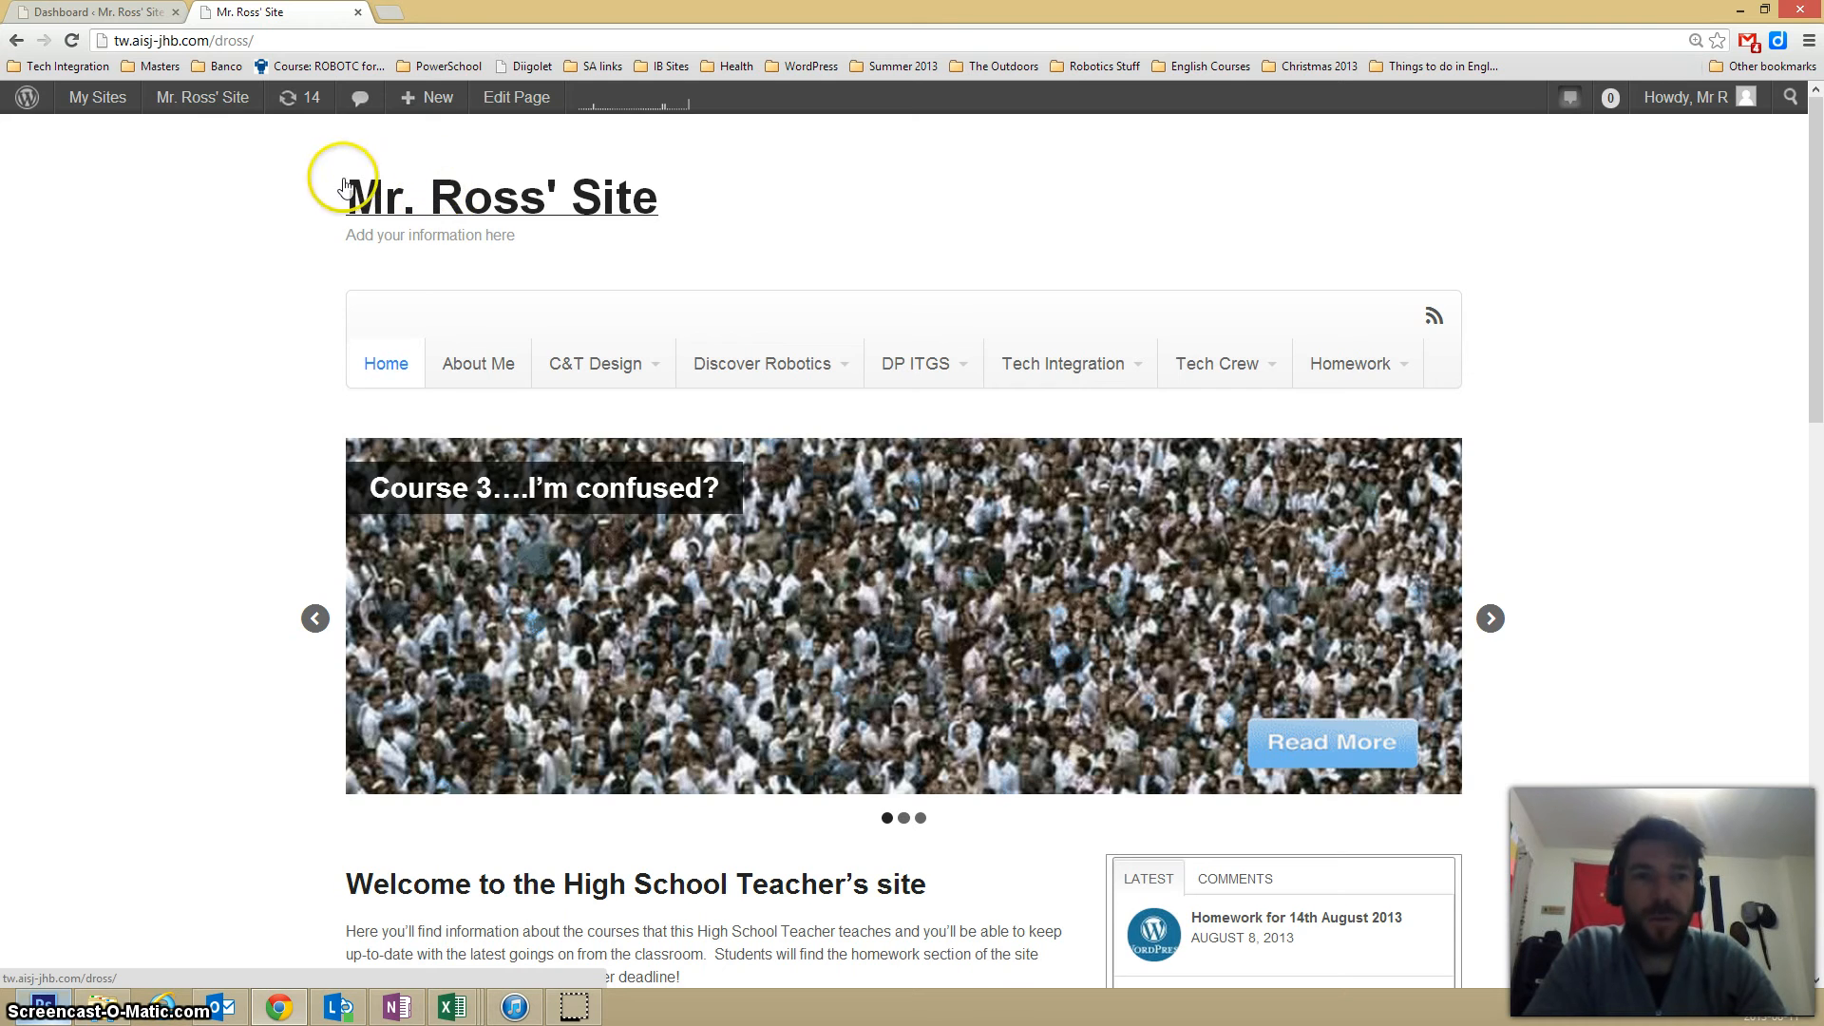
Clear the Tagline in the WordPress dashboard's General Settings and save the changes.
click(52, 14)
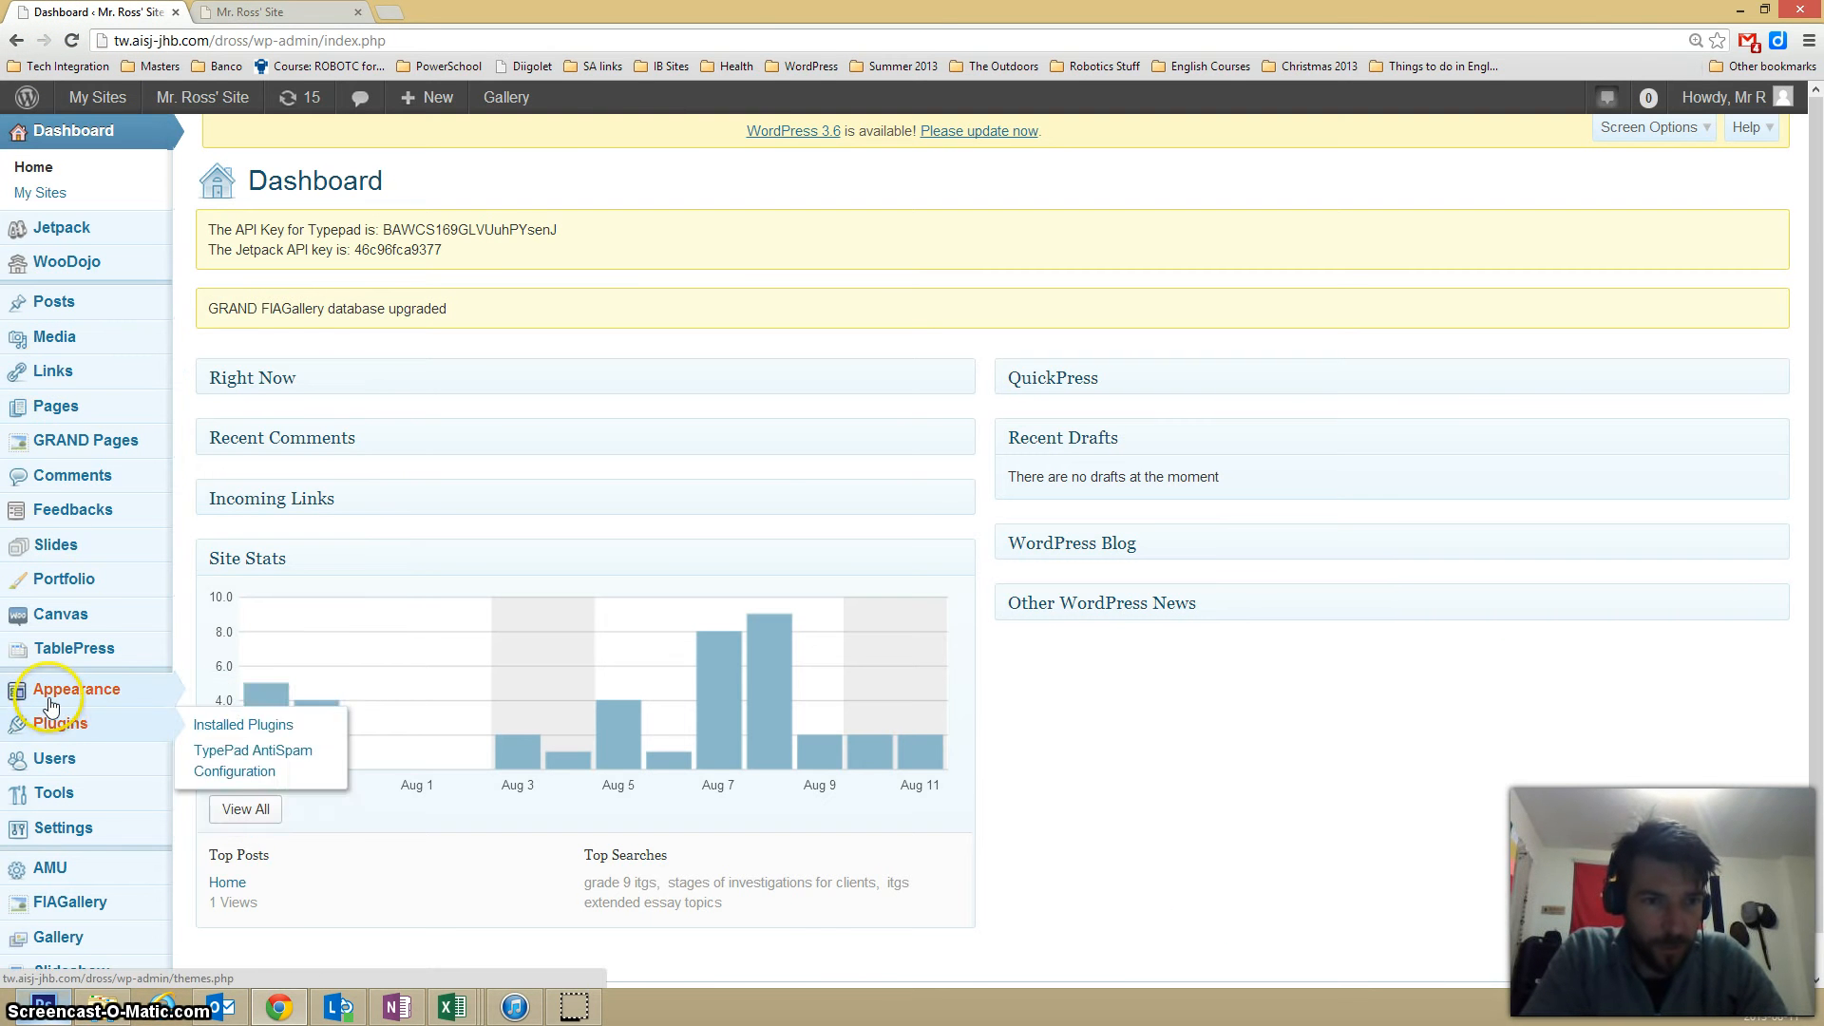
mouse_move(52, 705)
scroll(51, 705, down, 1)
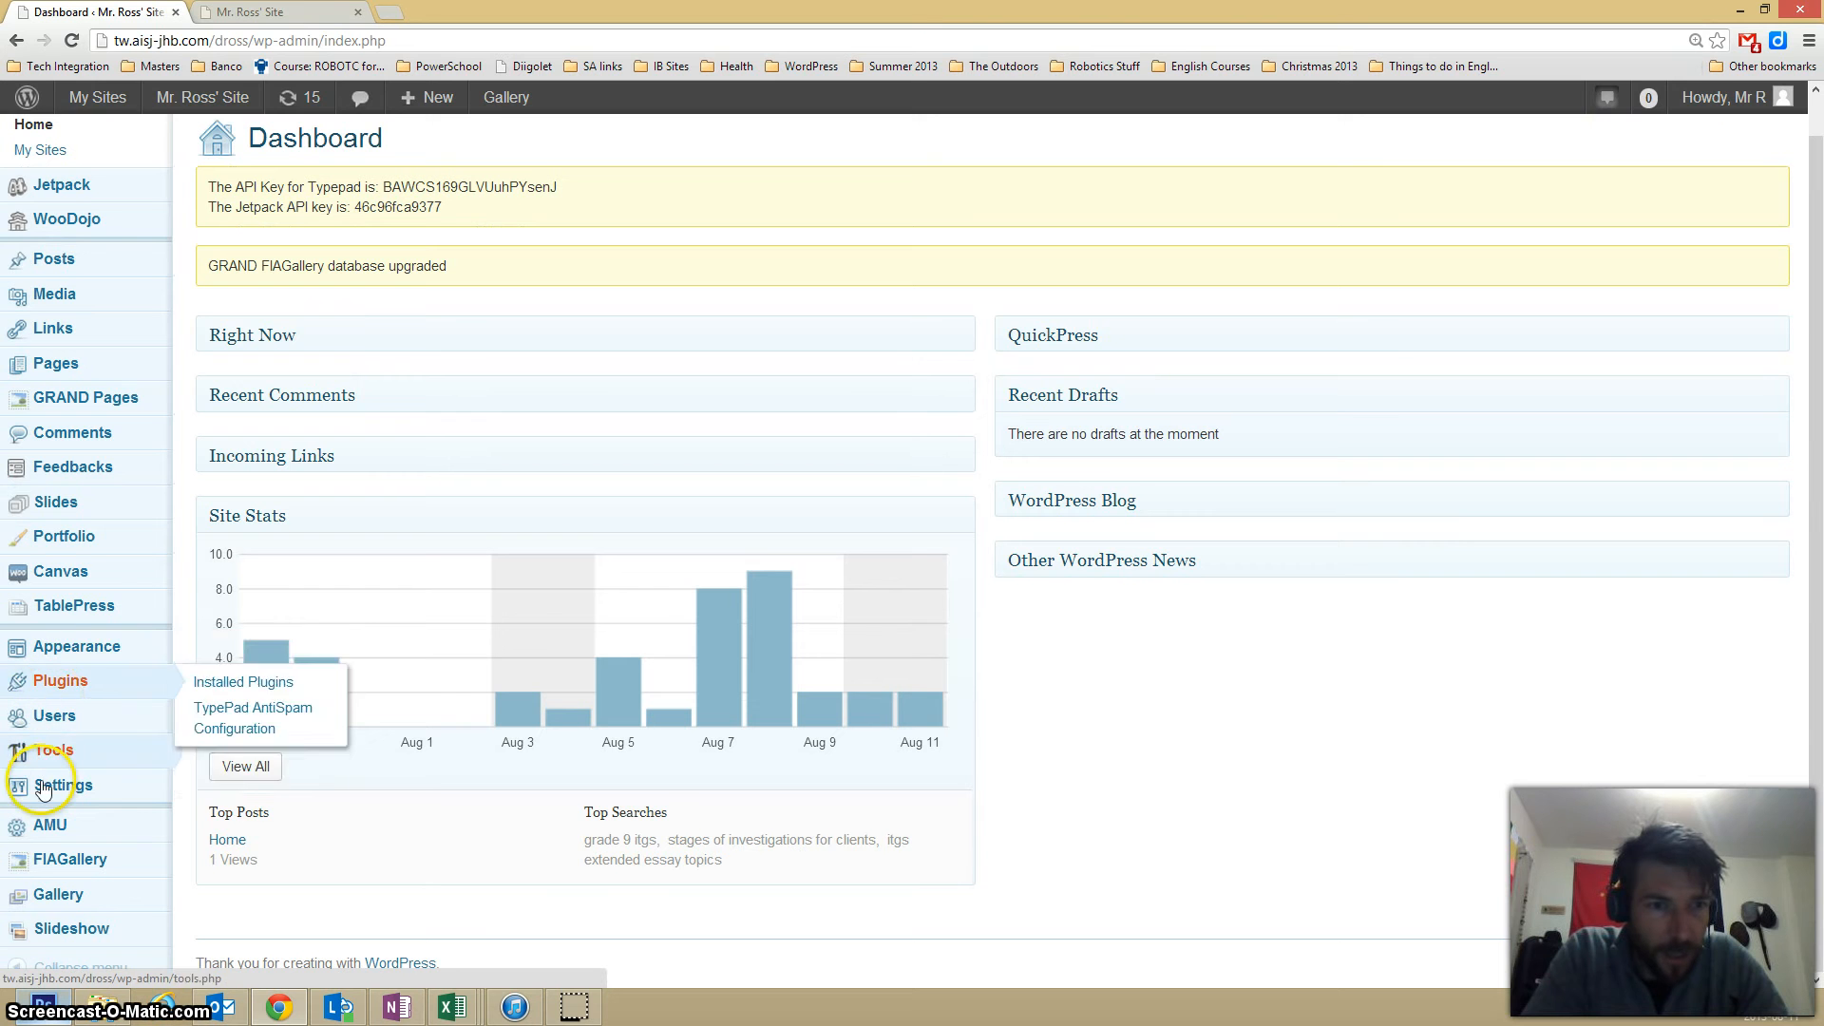
mouse_move(57, 785)
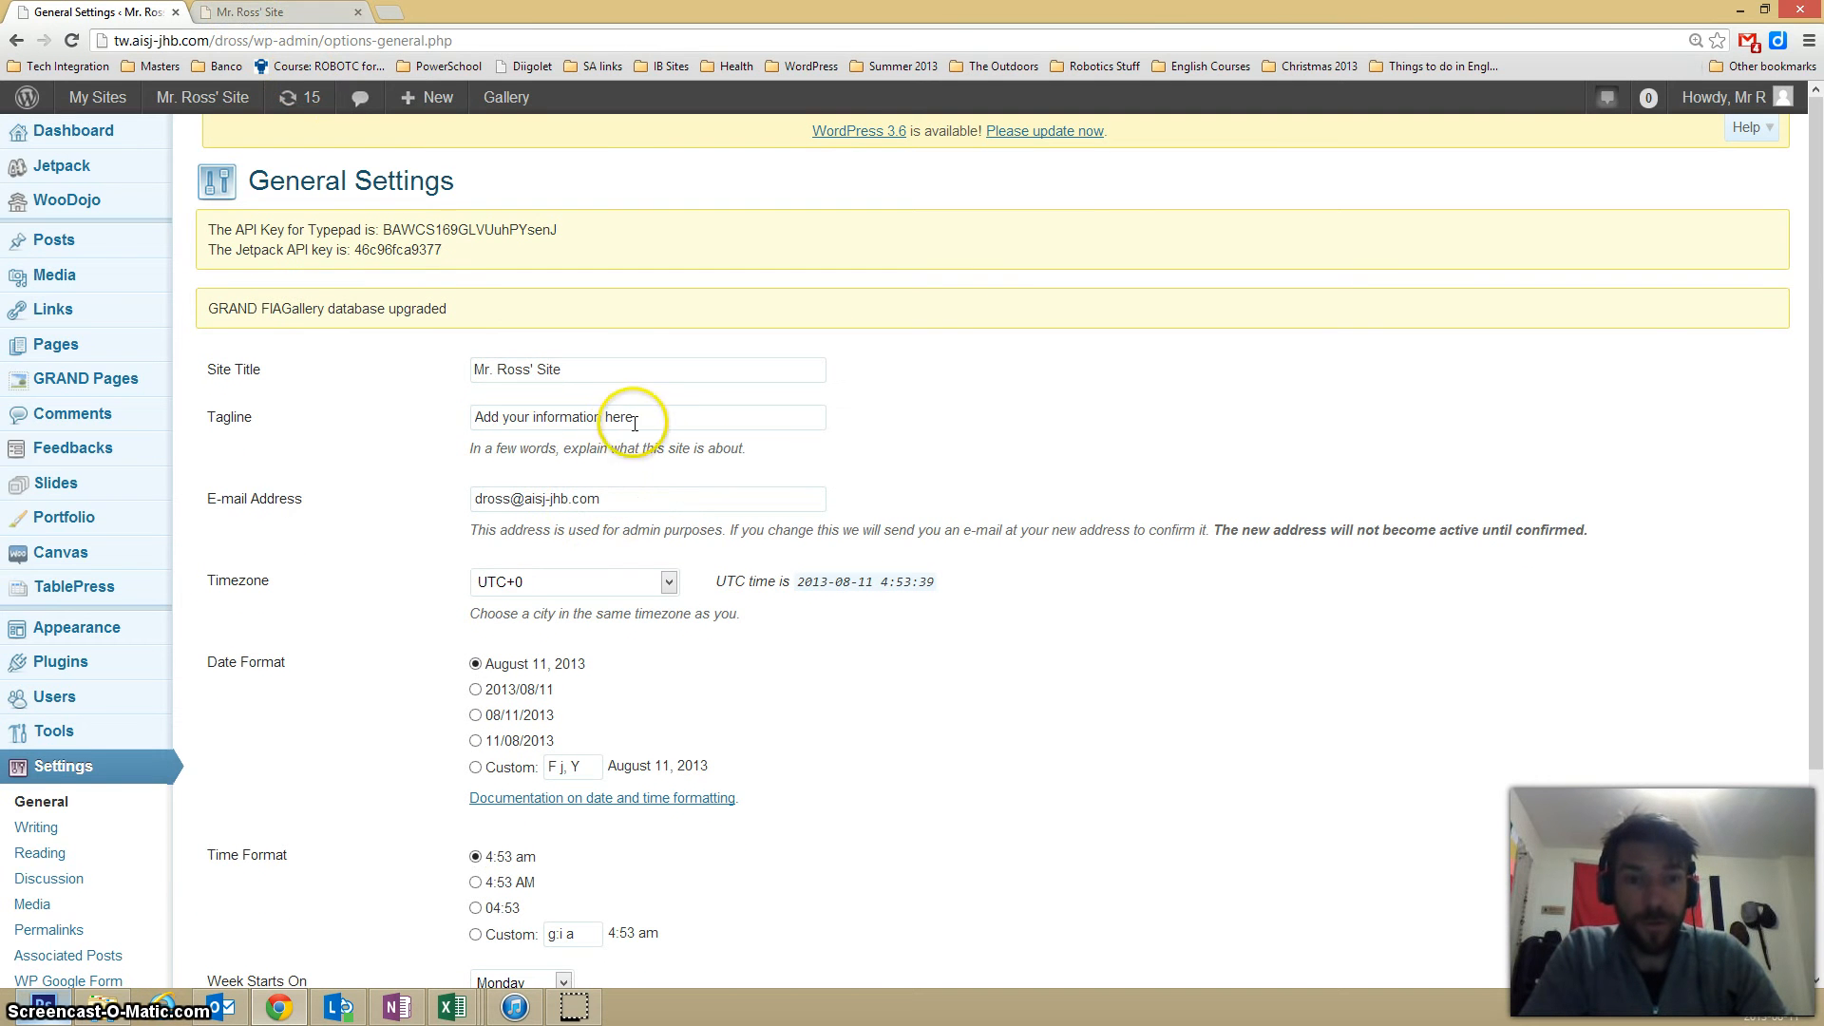
drag(646, 418, 412, 436)
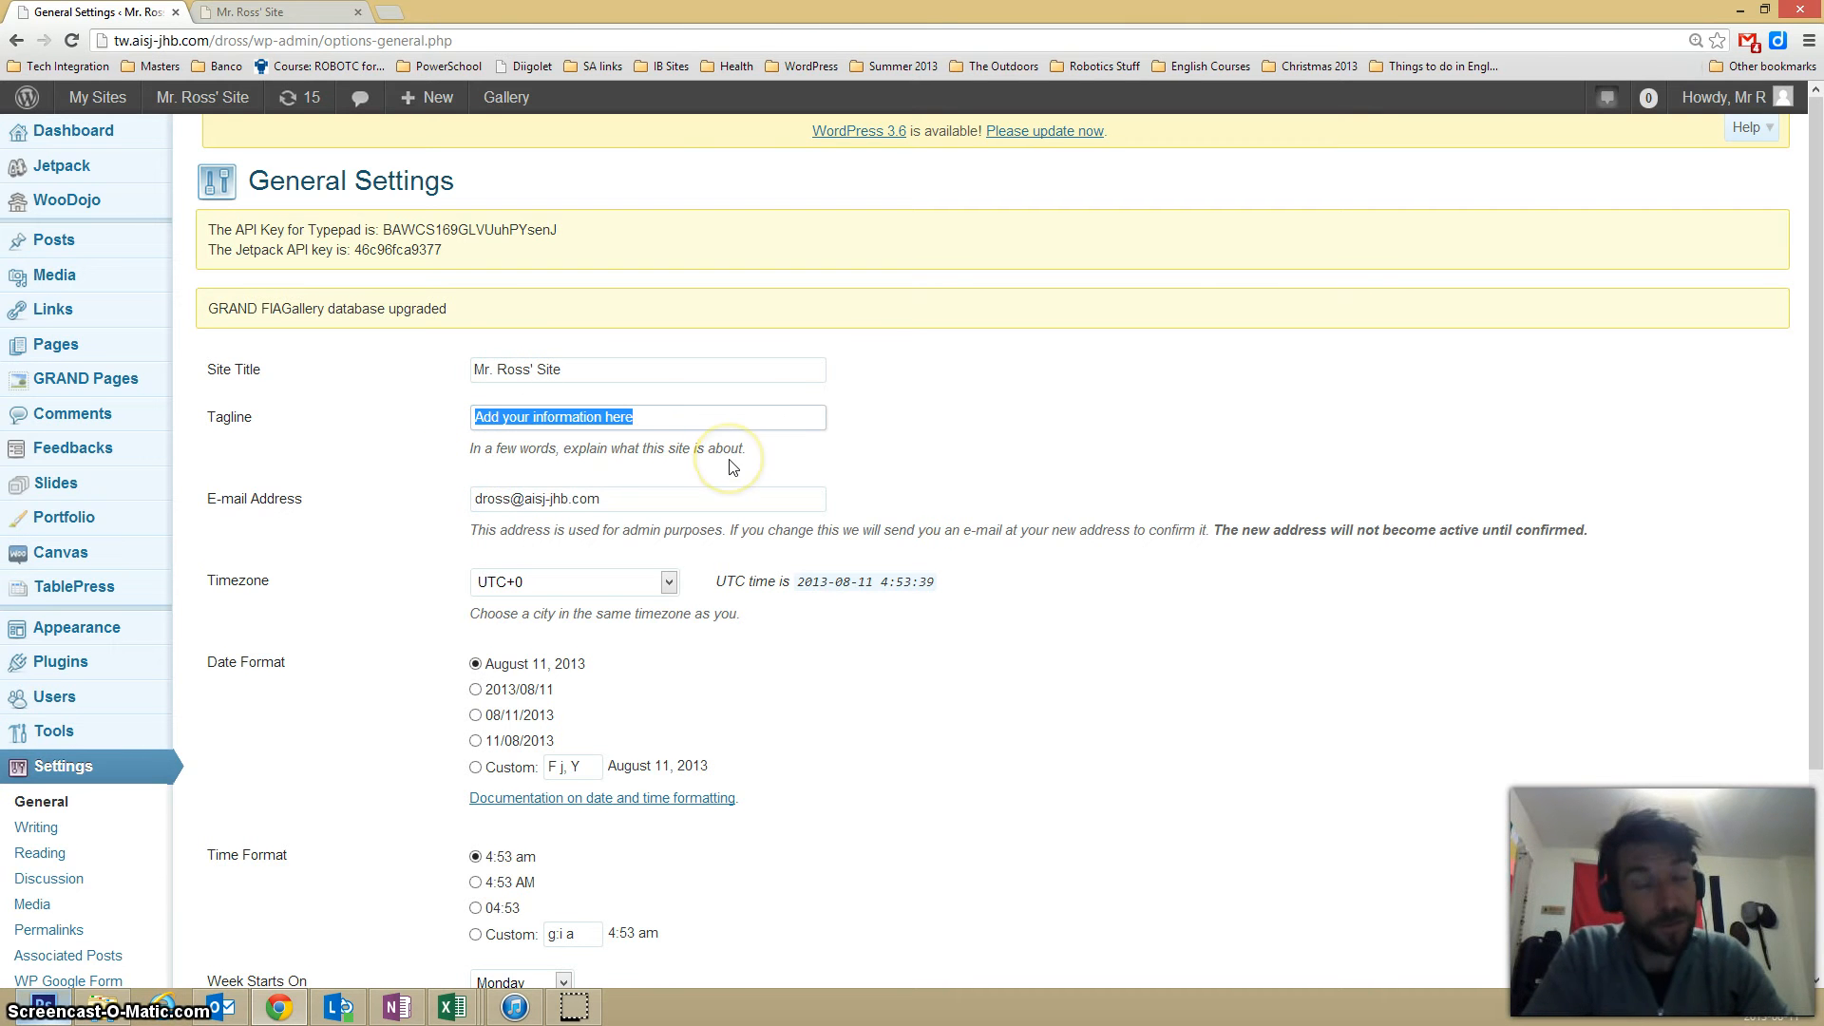
key(BackSpace)
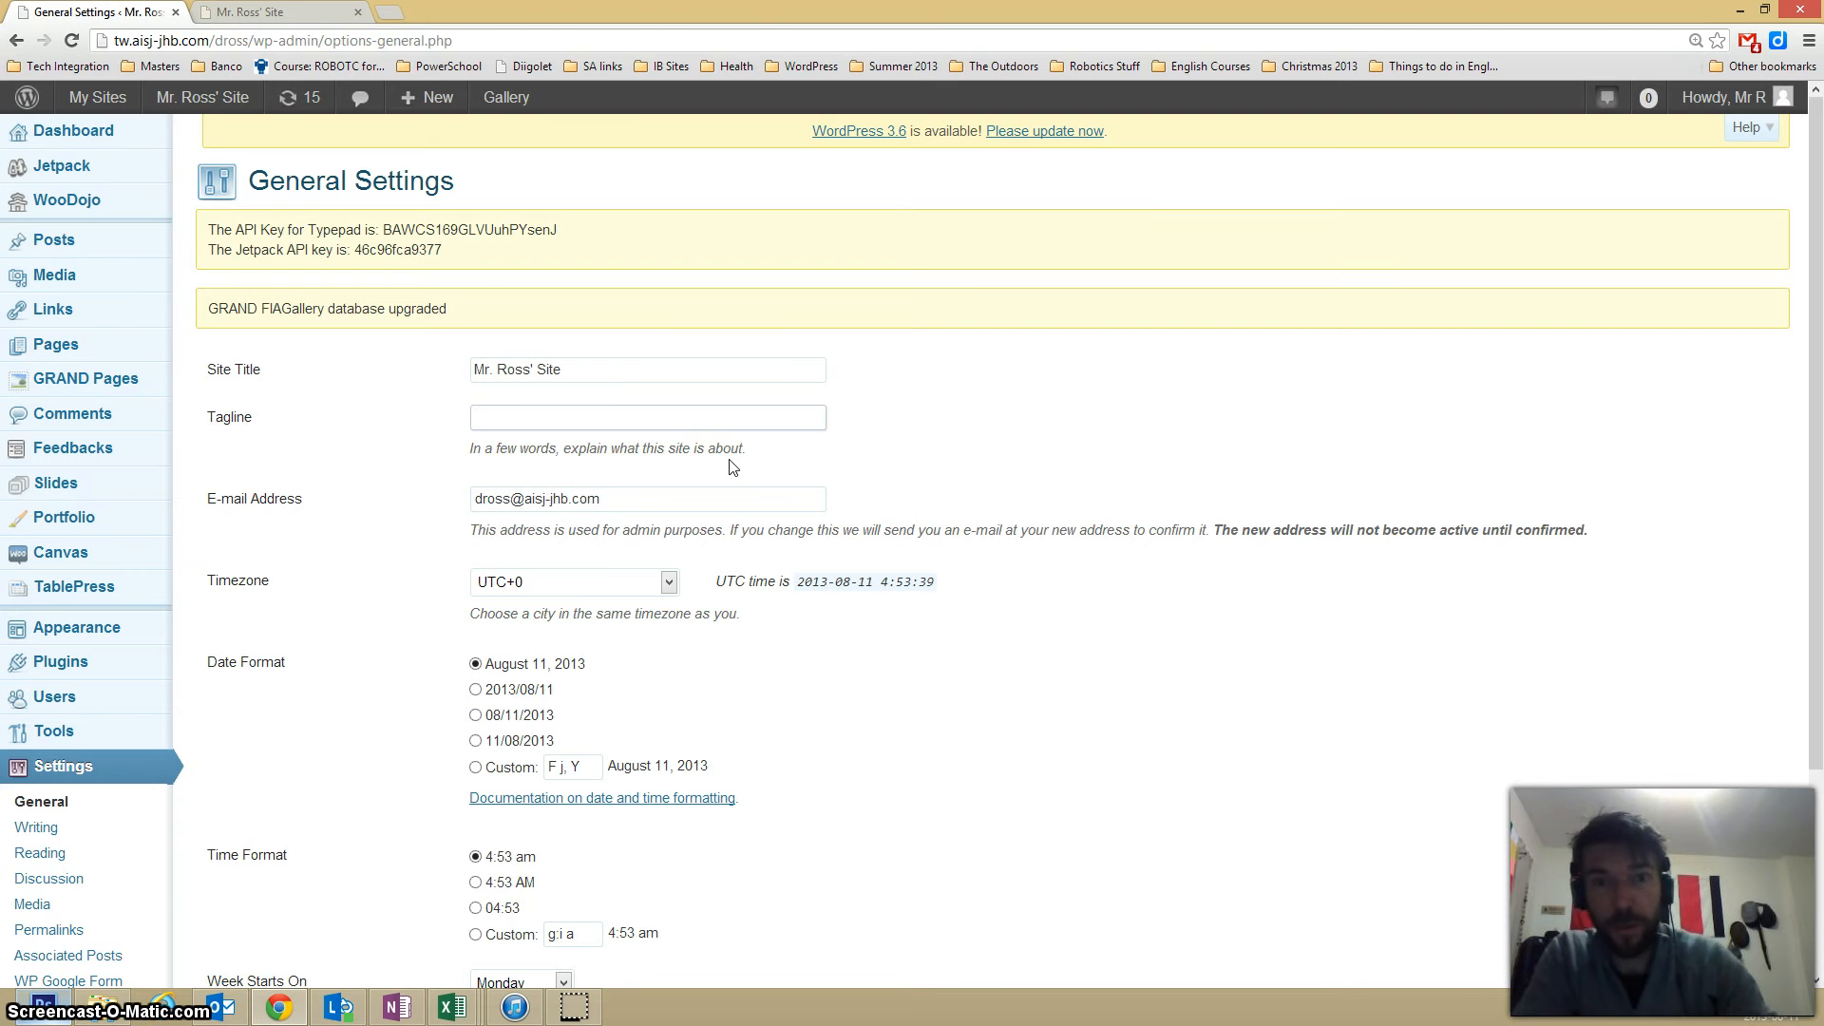
scroll(746, 480, down, 2)
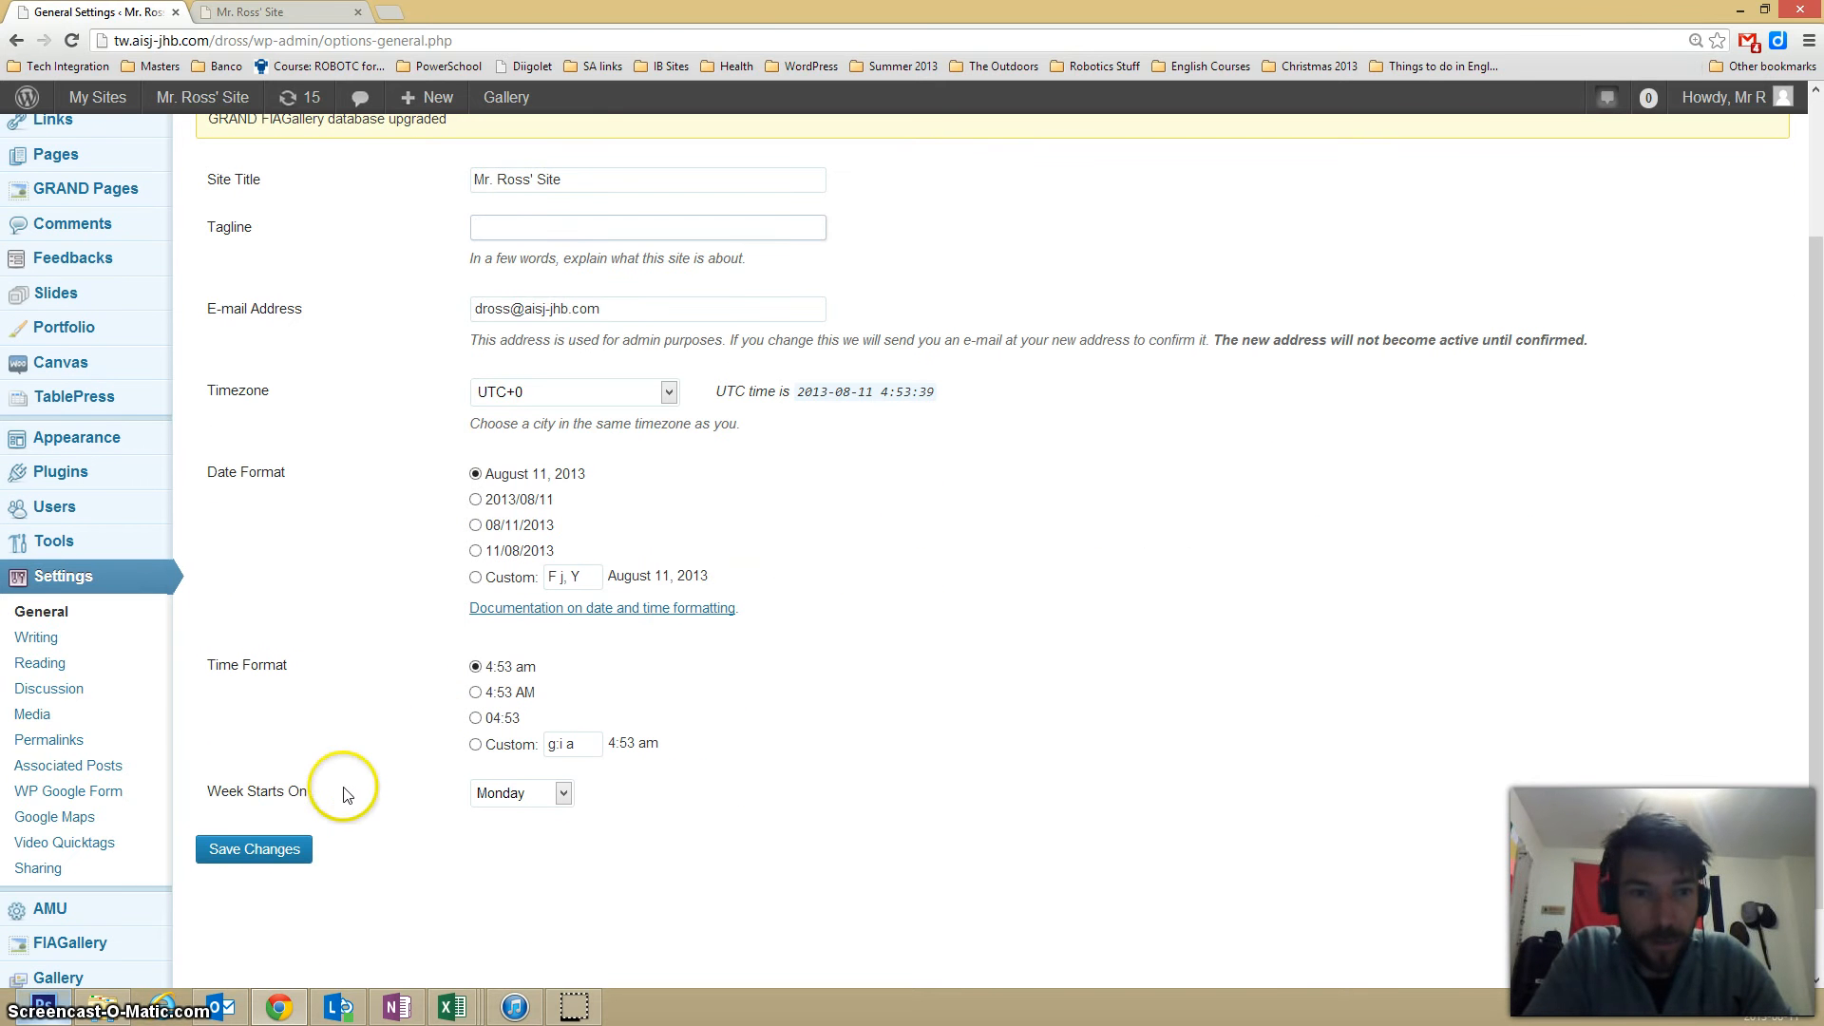
click(242, 863)
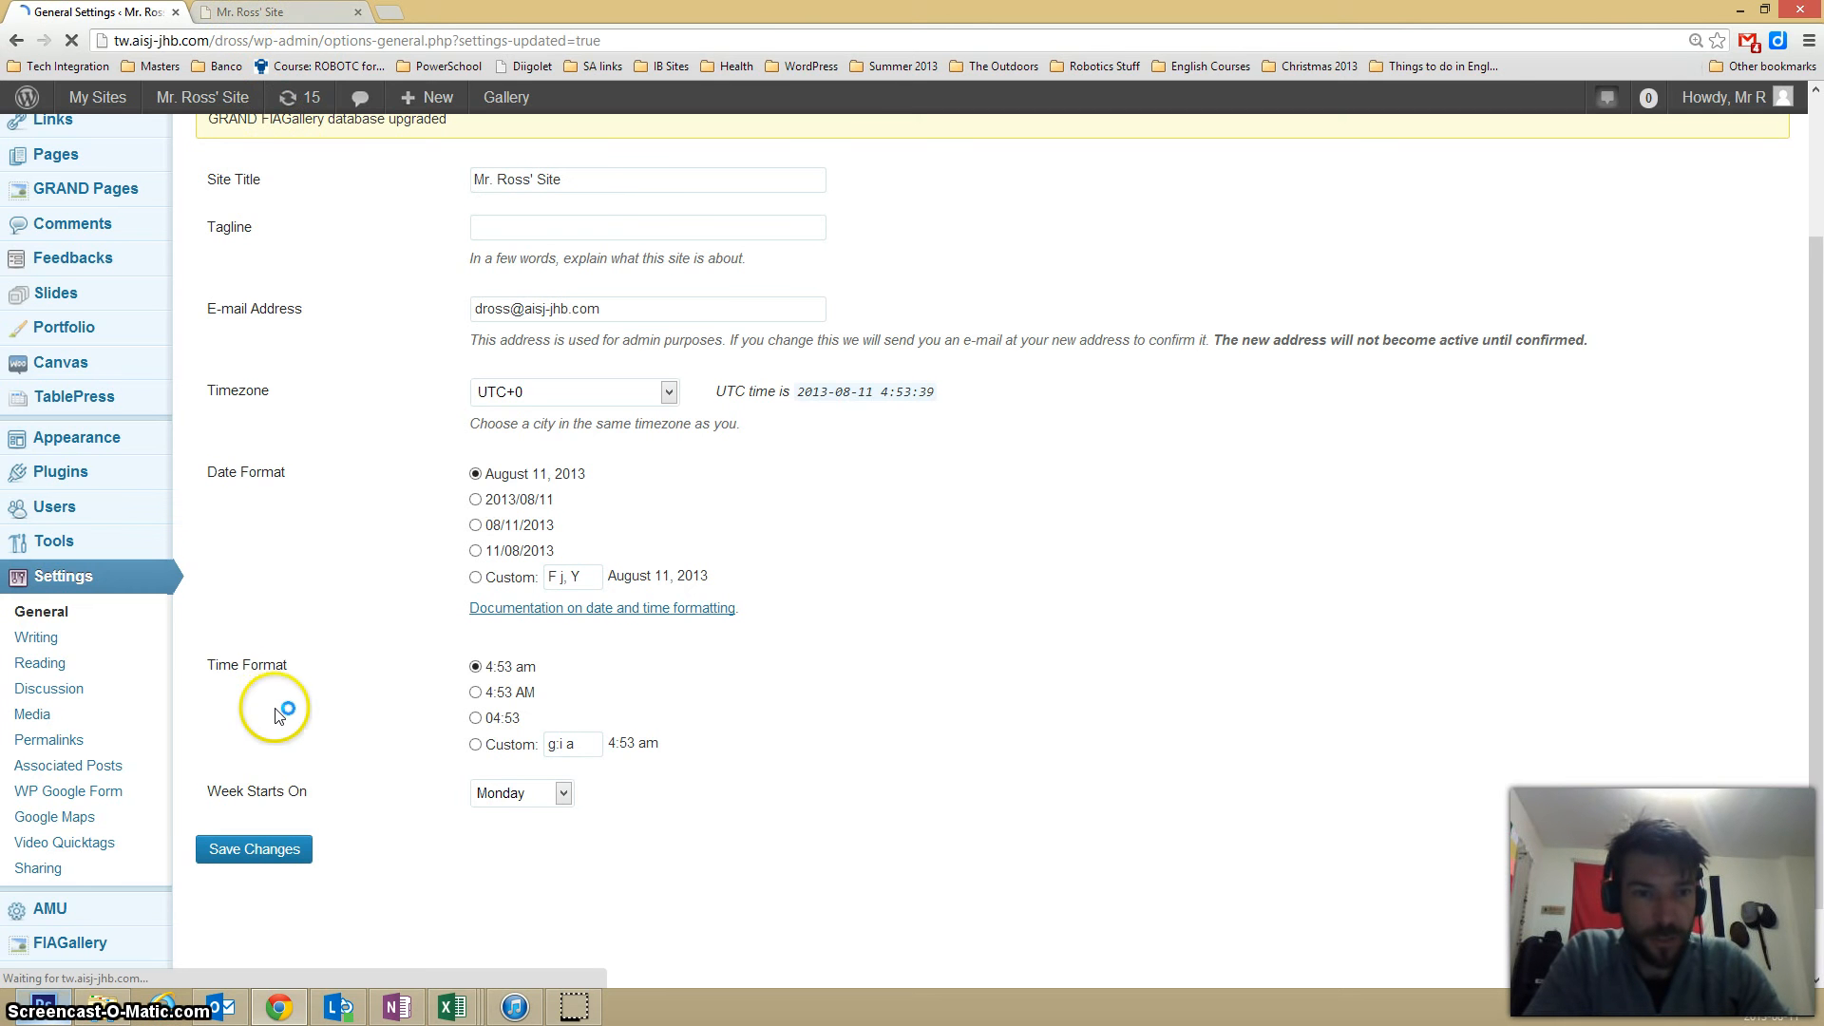
Check the tagline area beneath the site title on the live home page.
click(266, 13)
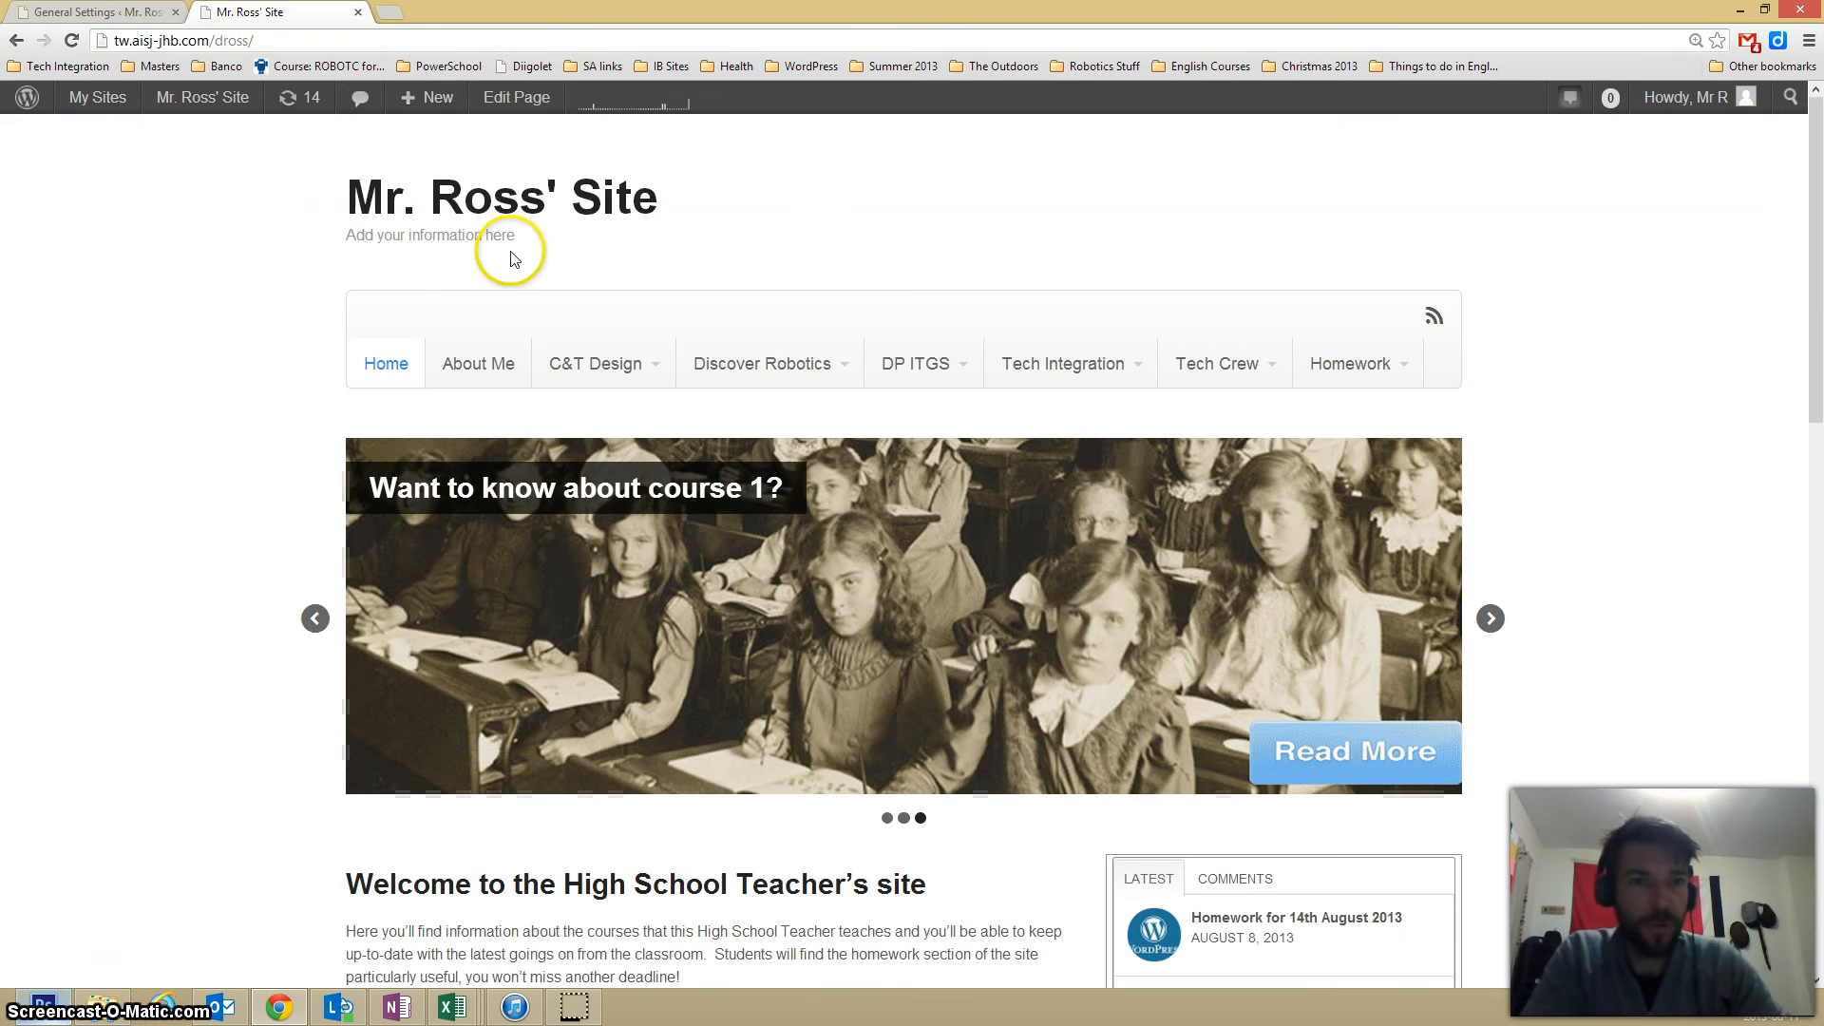
click(460, 257)
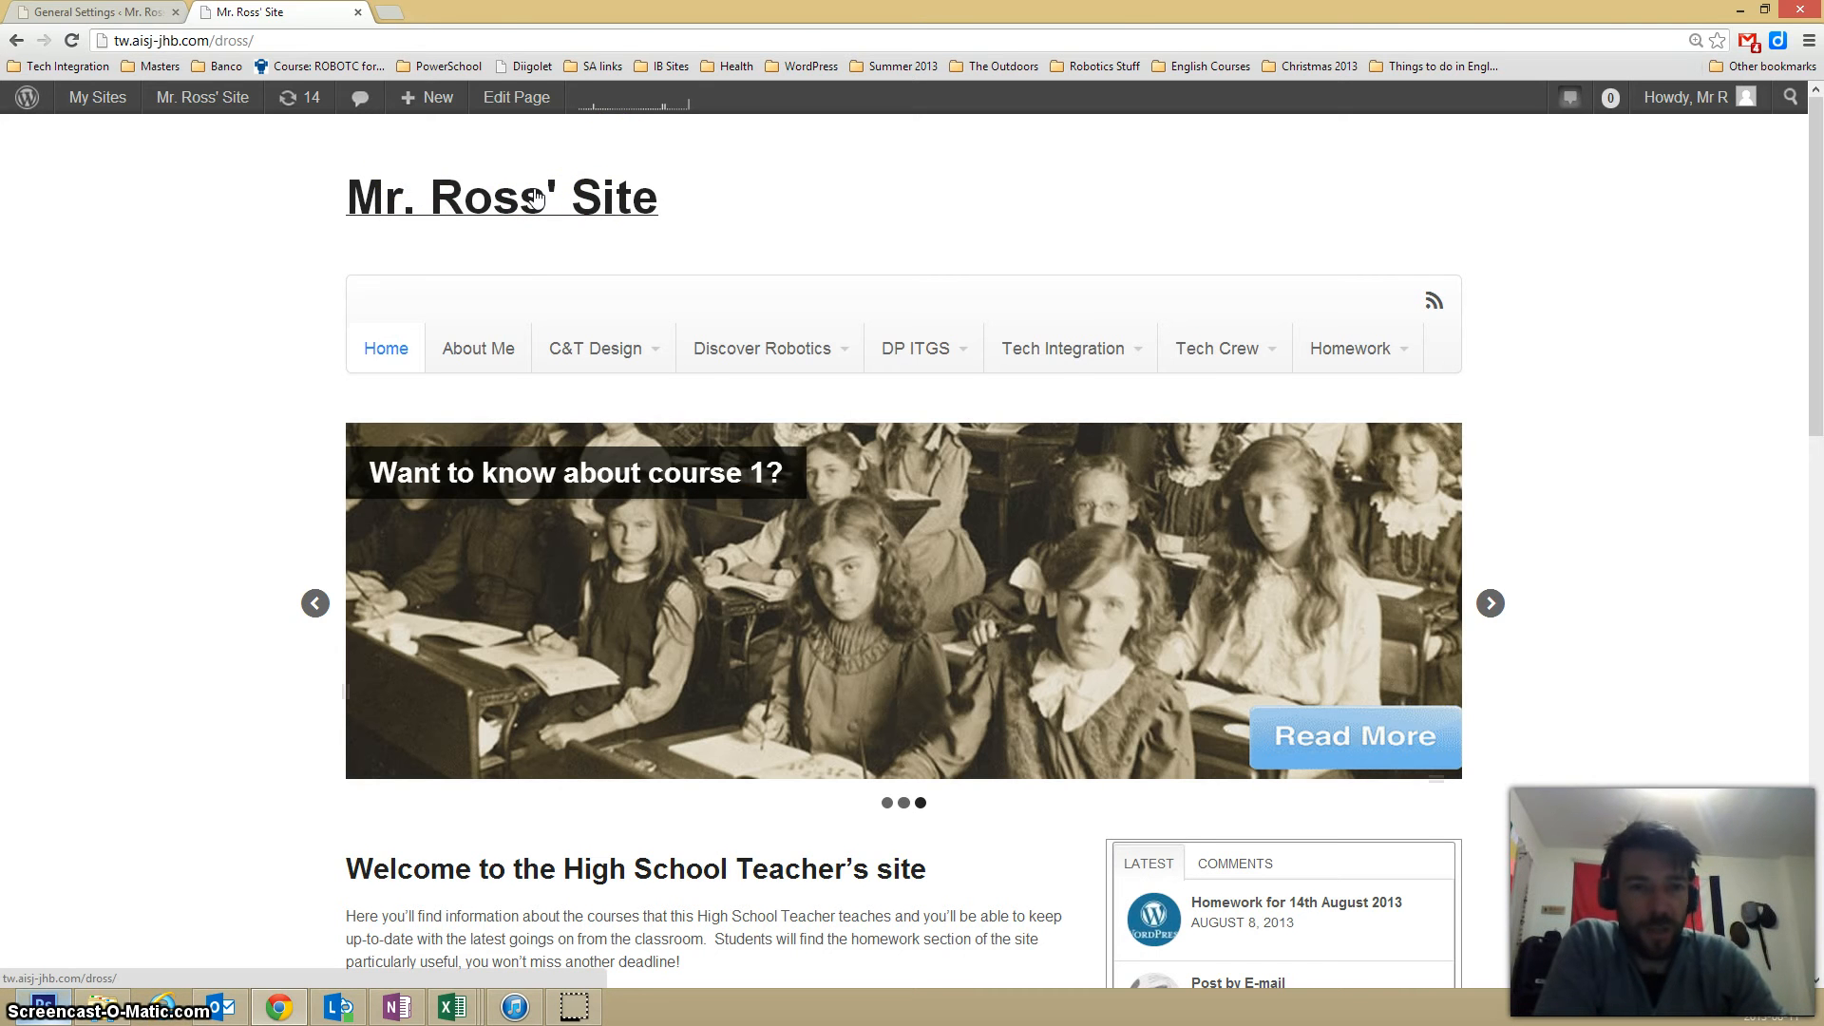
Switch to Photoshop and inspect the pixel dimensions of techlogo.psd, leaving the image size as it is.
click(45, 1009)
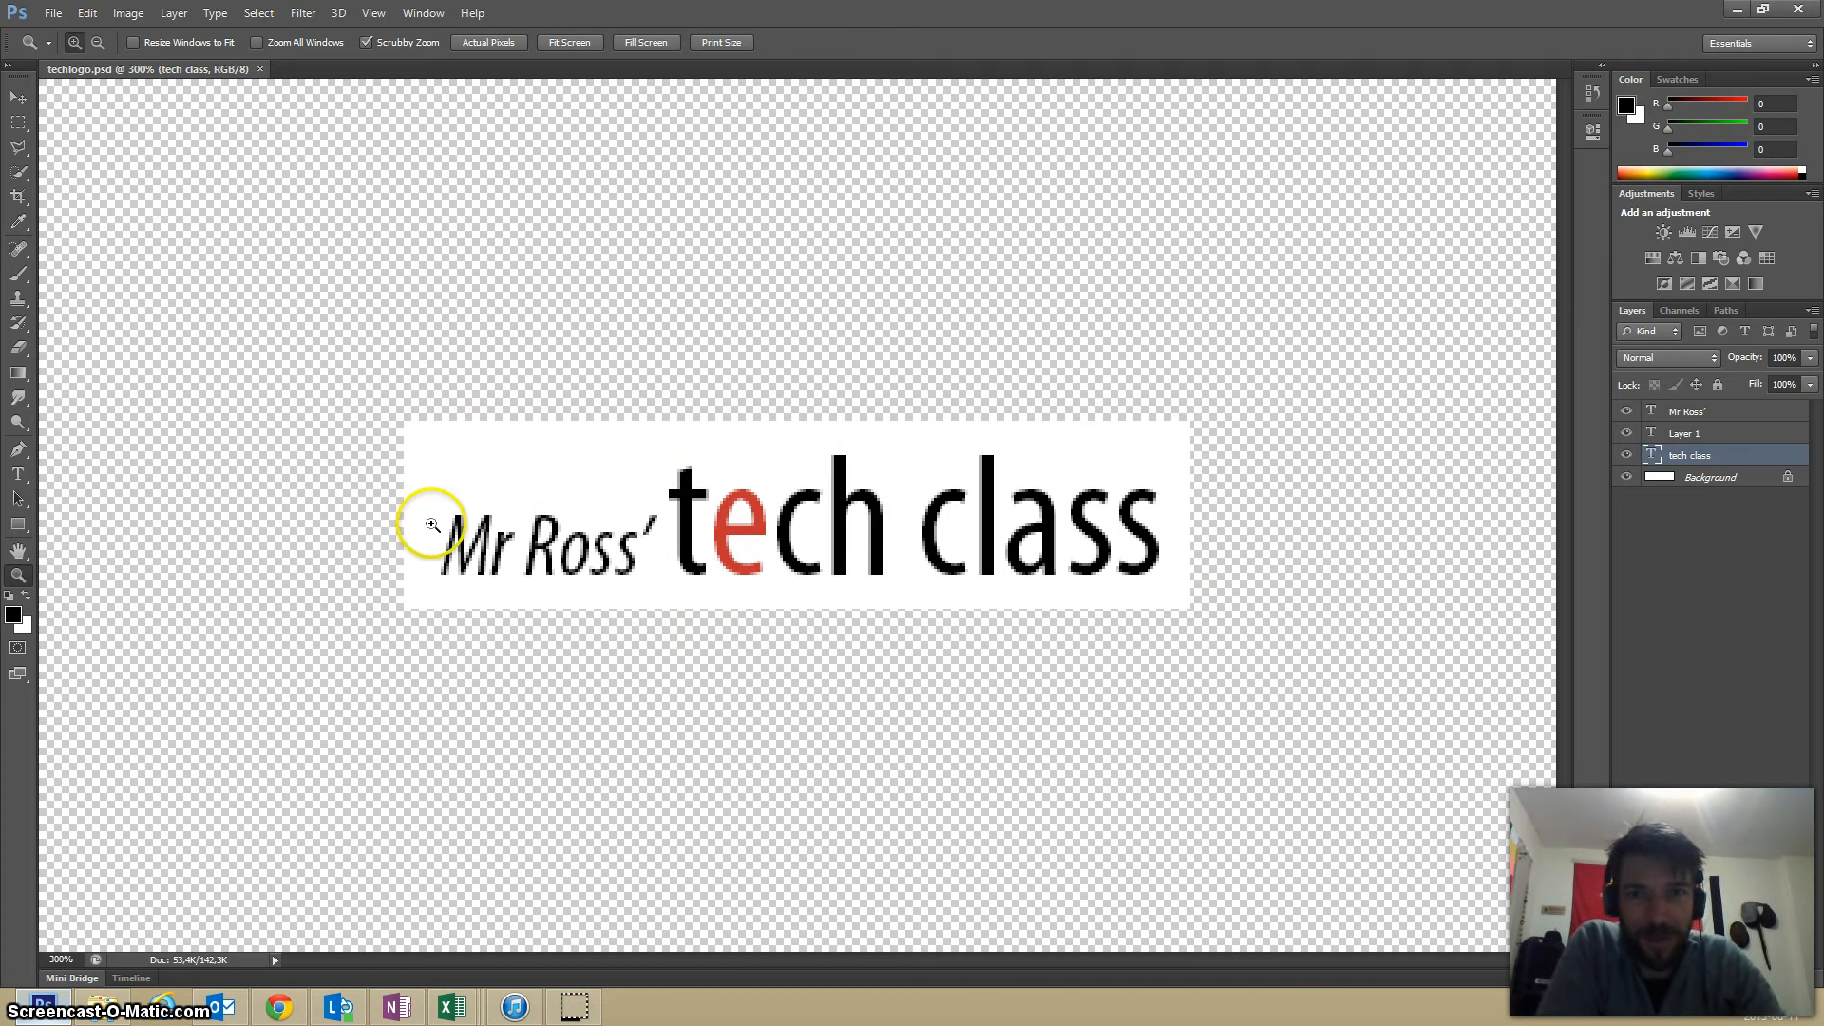
click(127, 14)
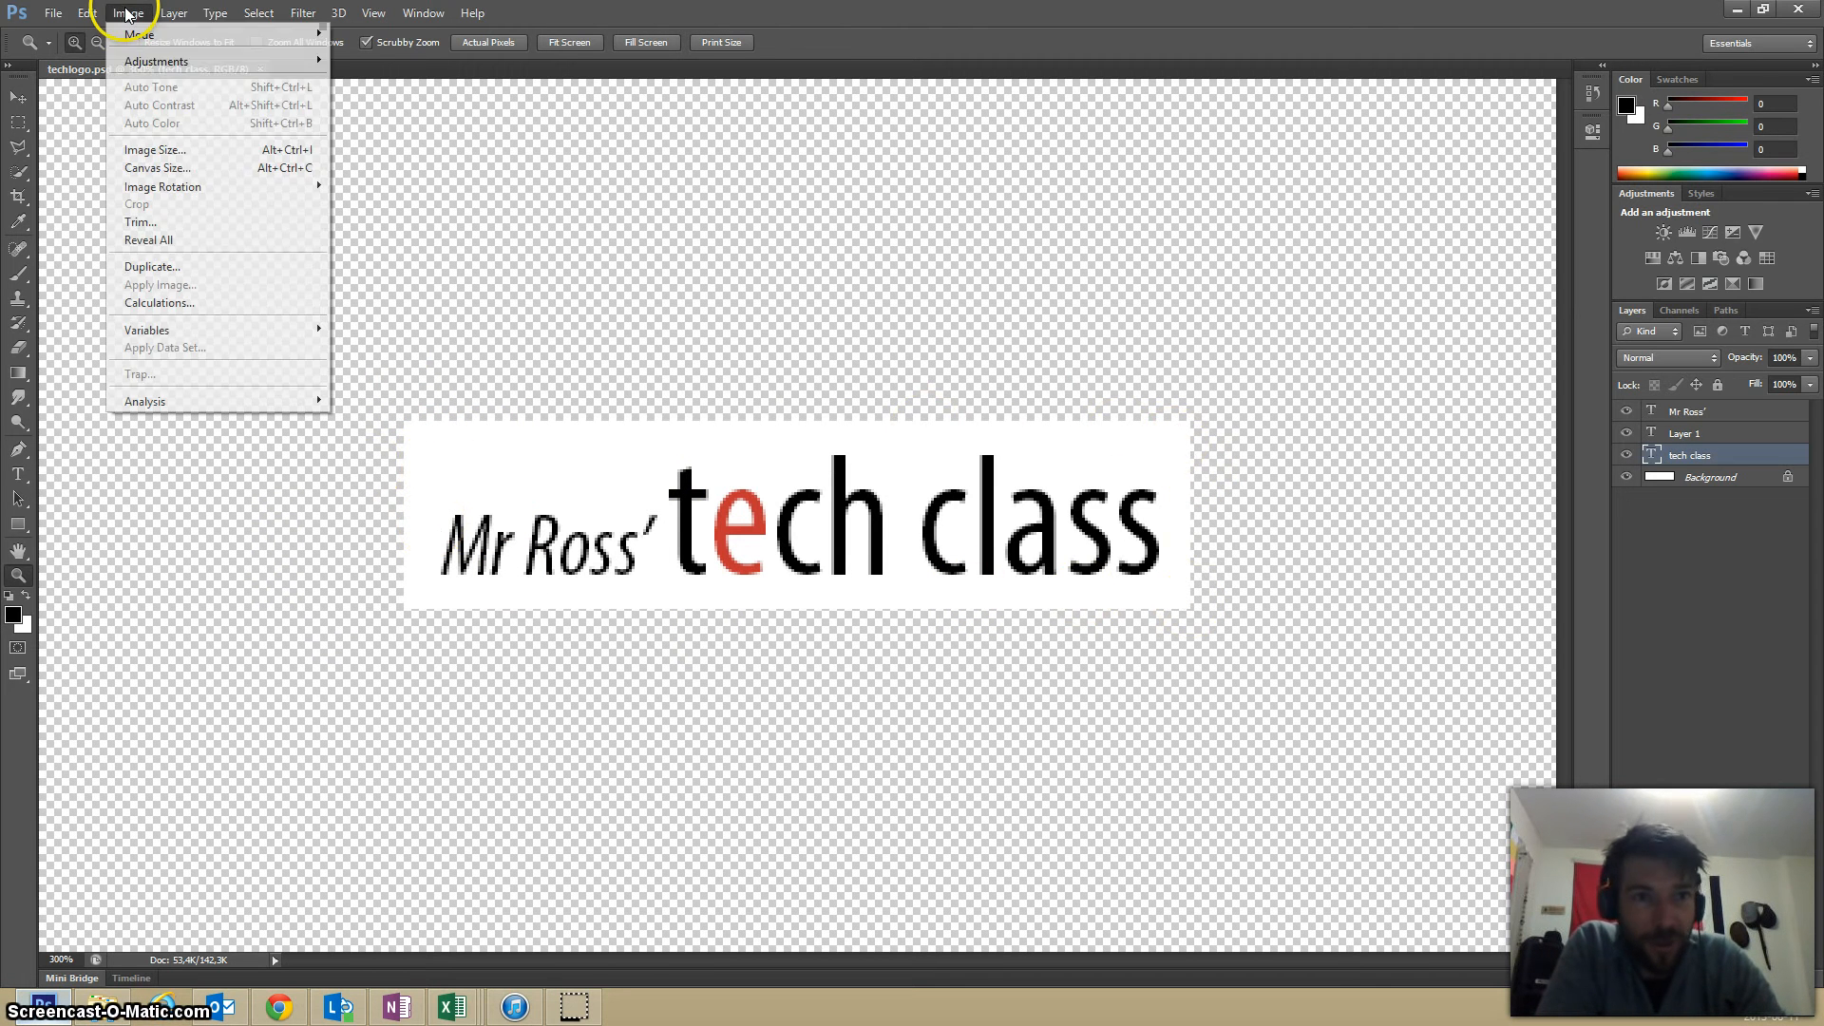
click(157, 152)
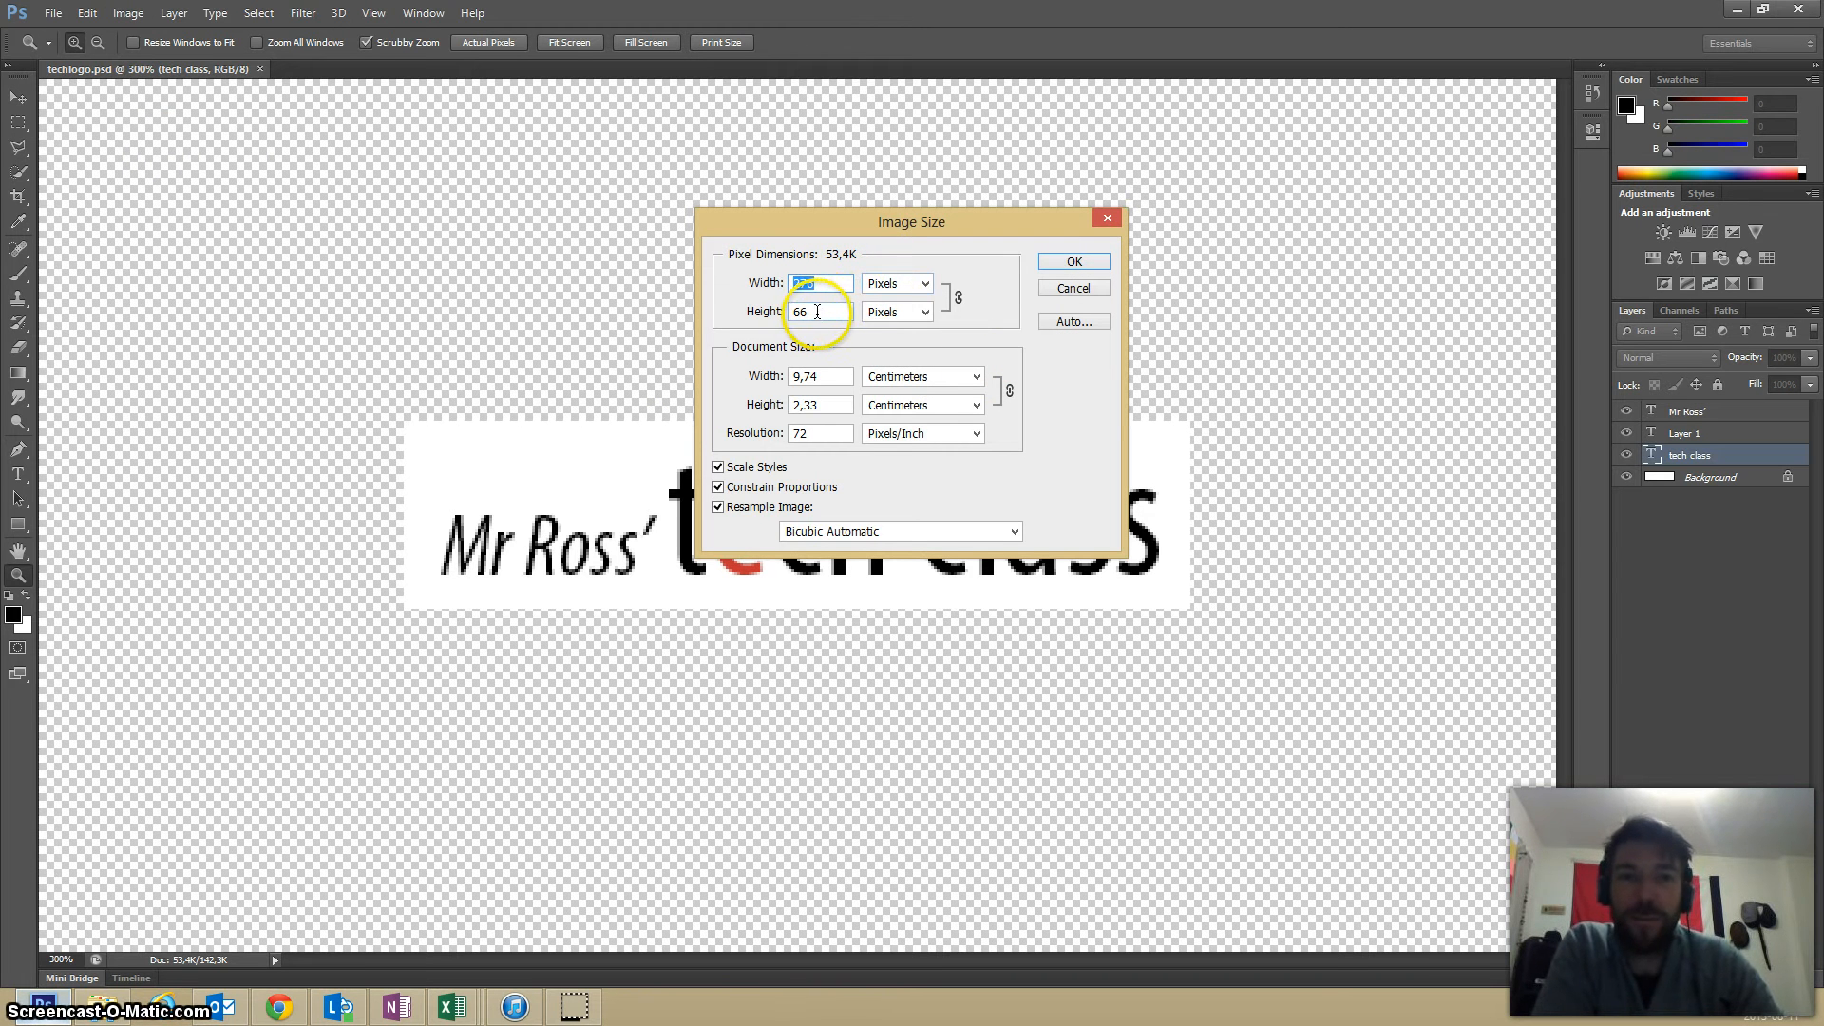
click(1075, 292)
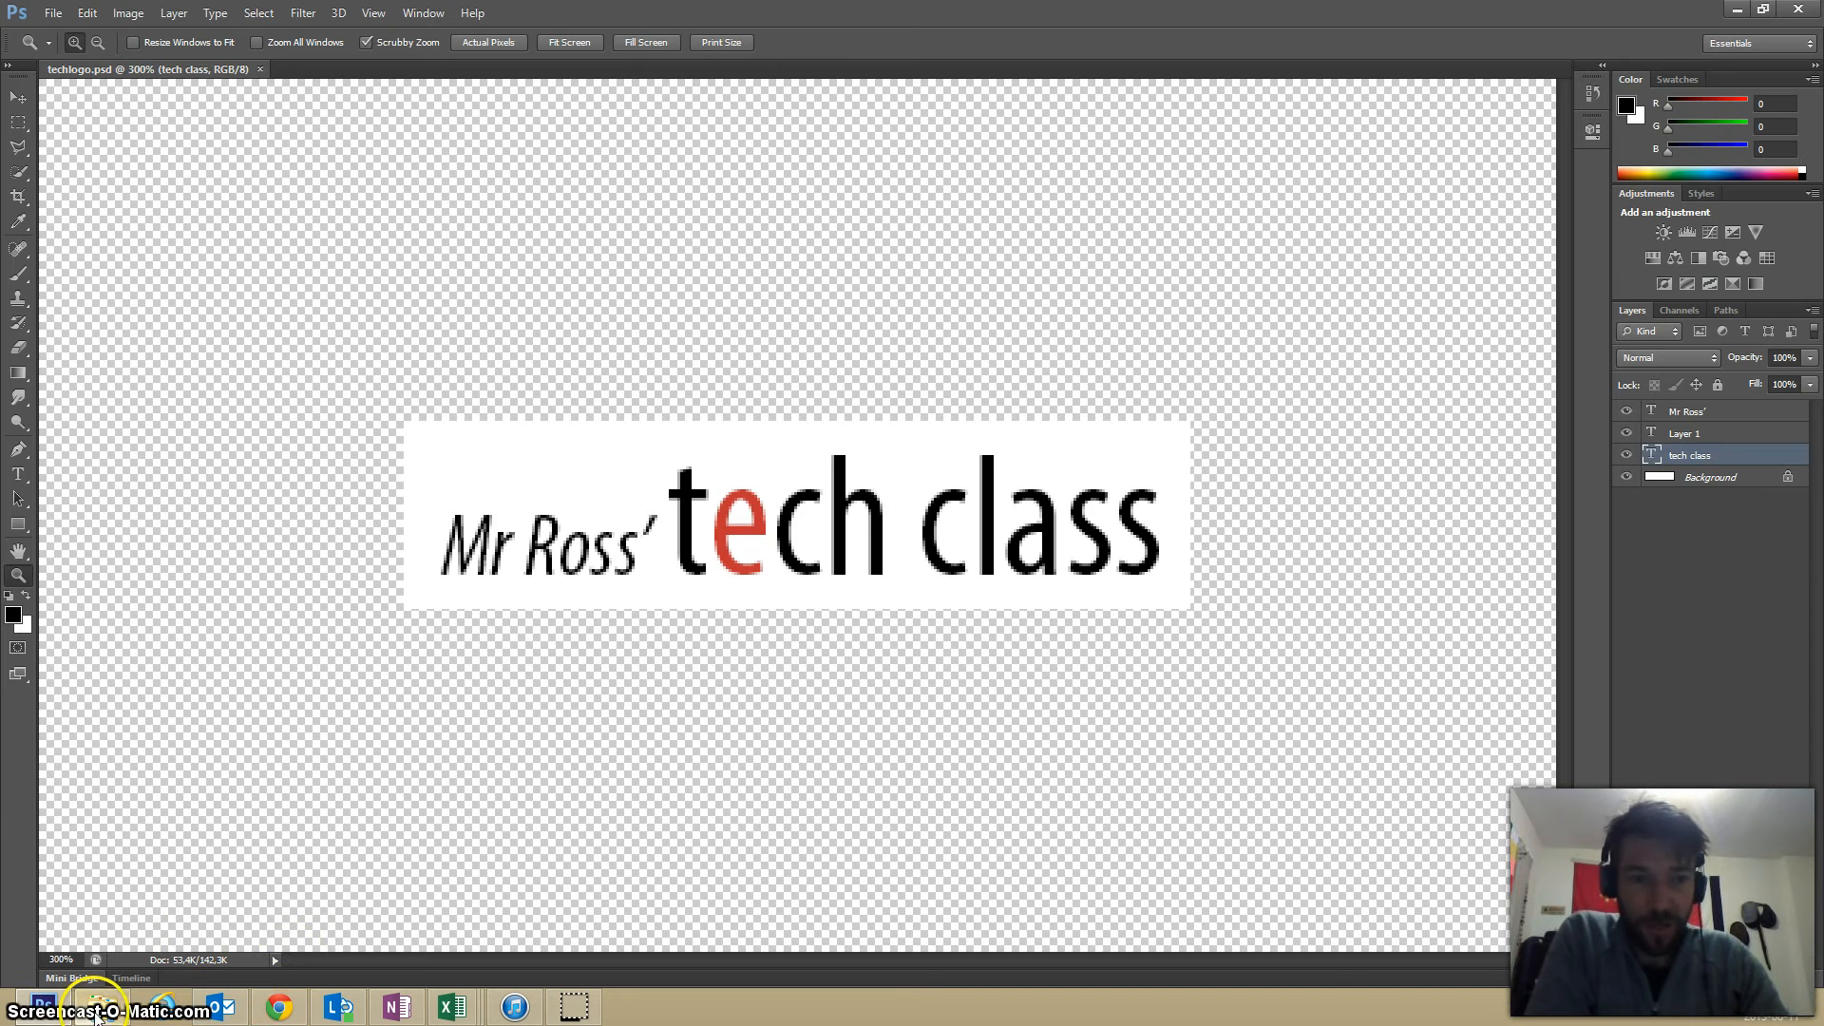
View the techlogo files in the MrR'sTechSiteImages folder and recheck the logo's pixel width in Photoshop.
click(97, 1010)
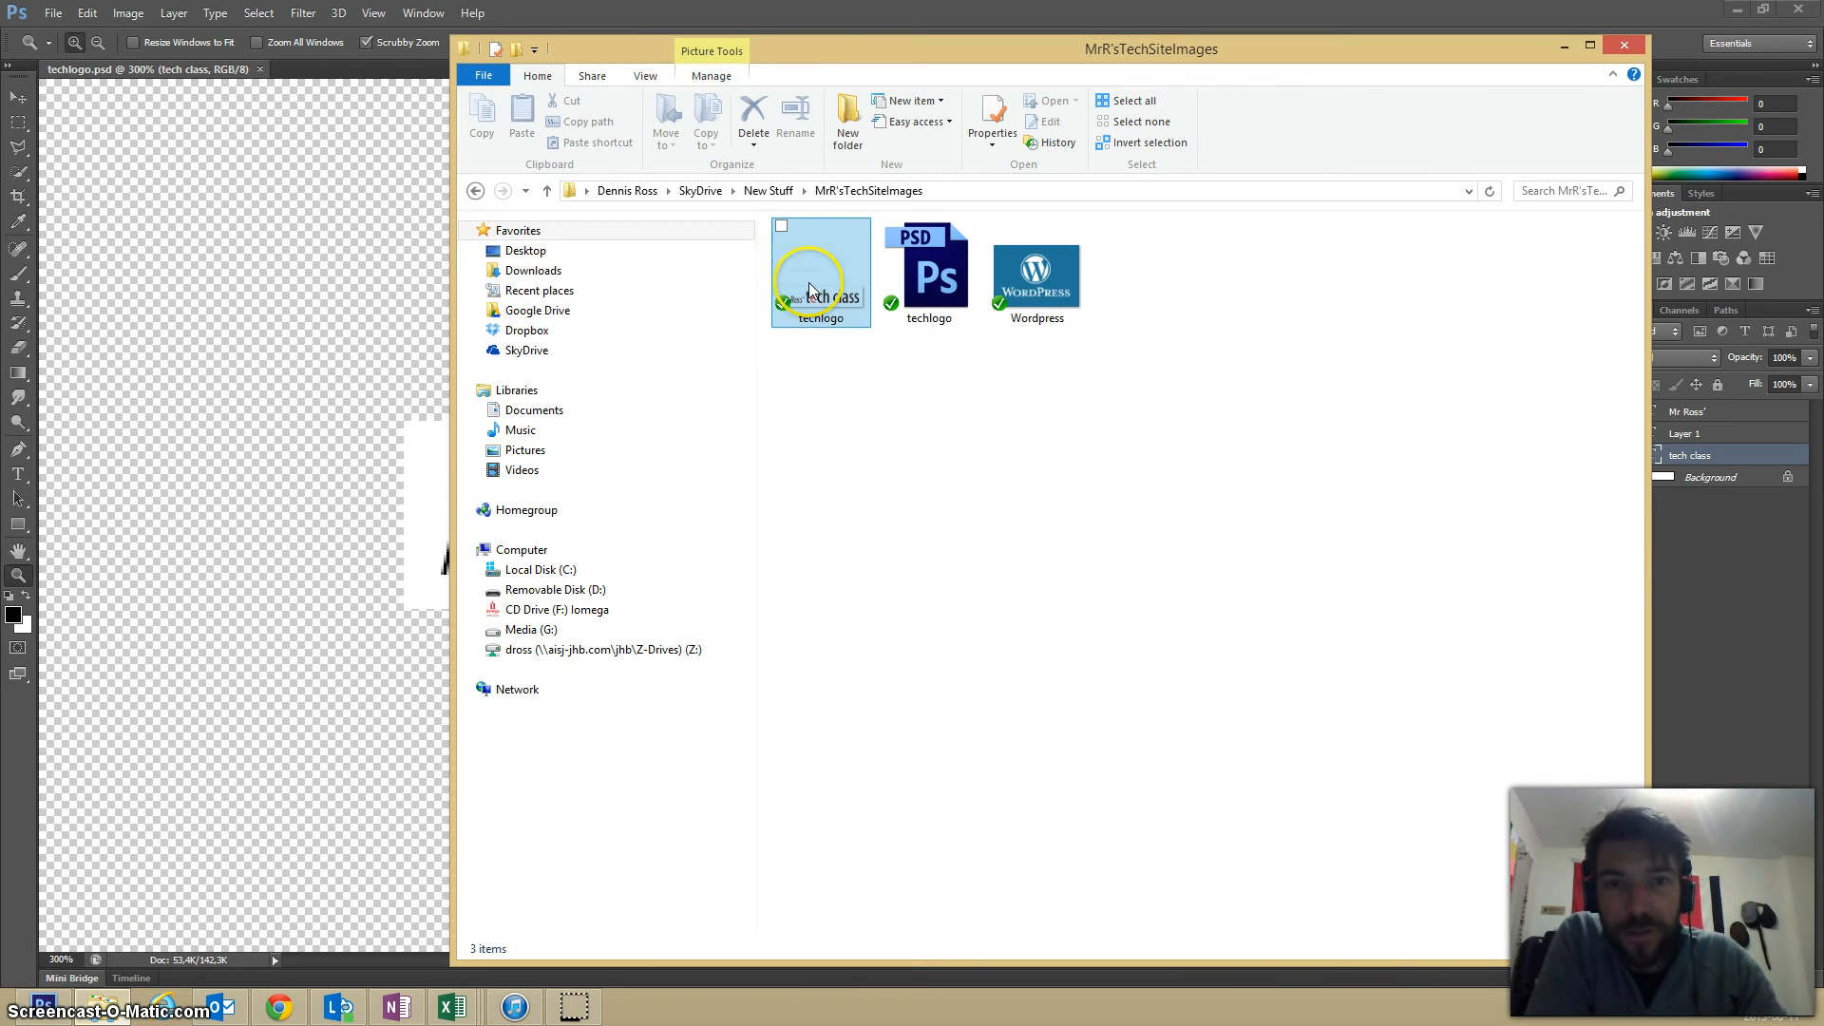
click(1627, 44)
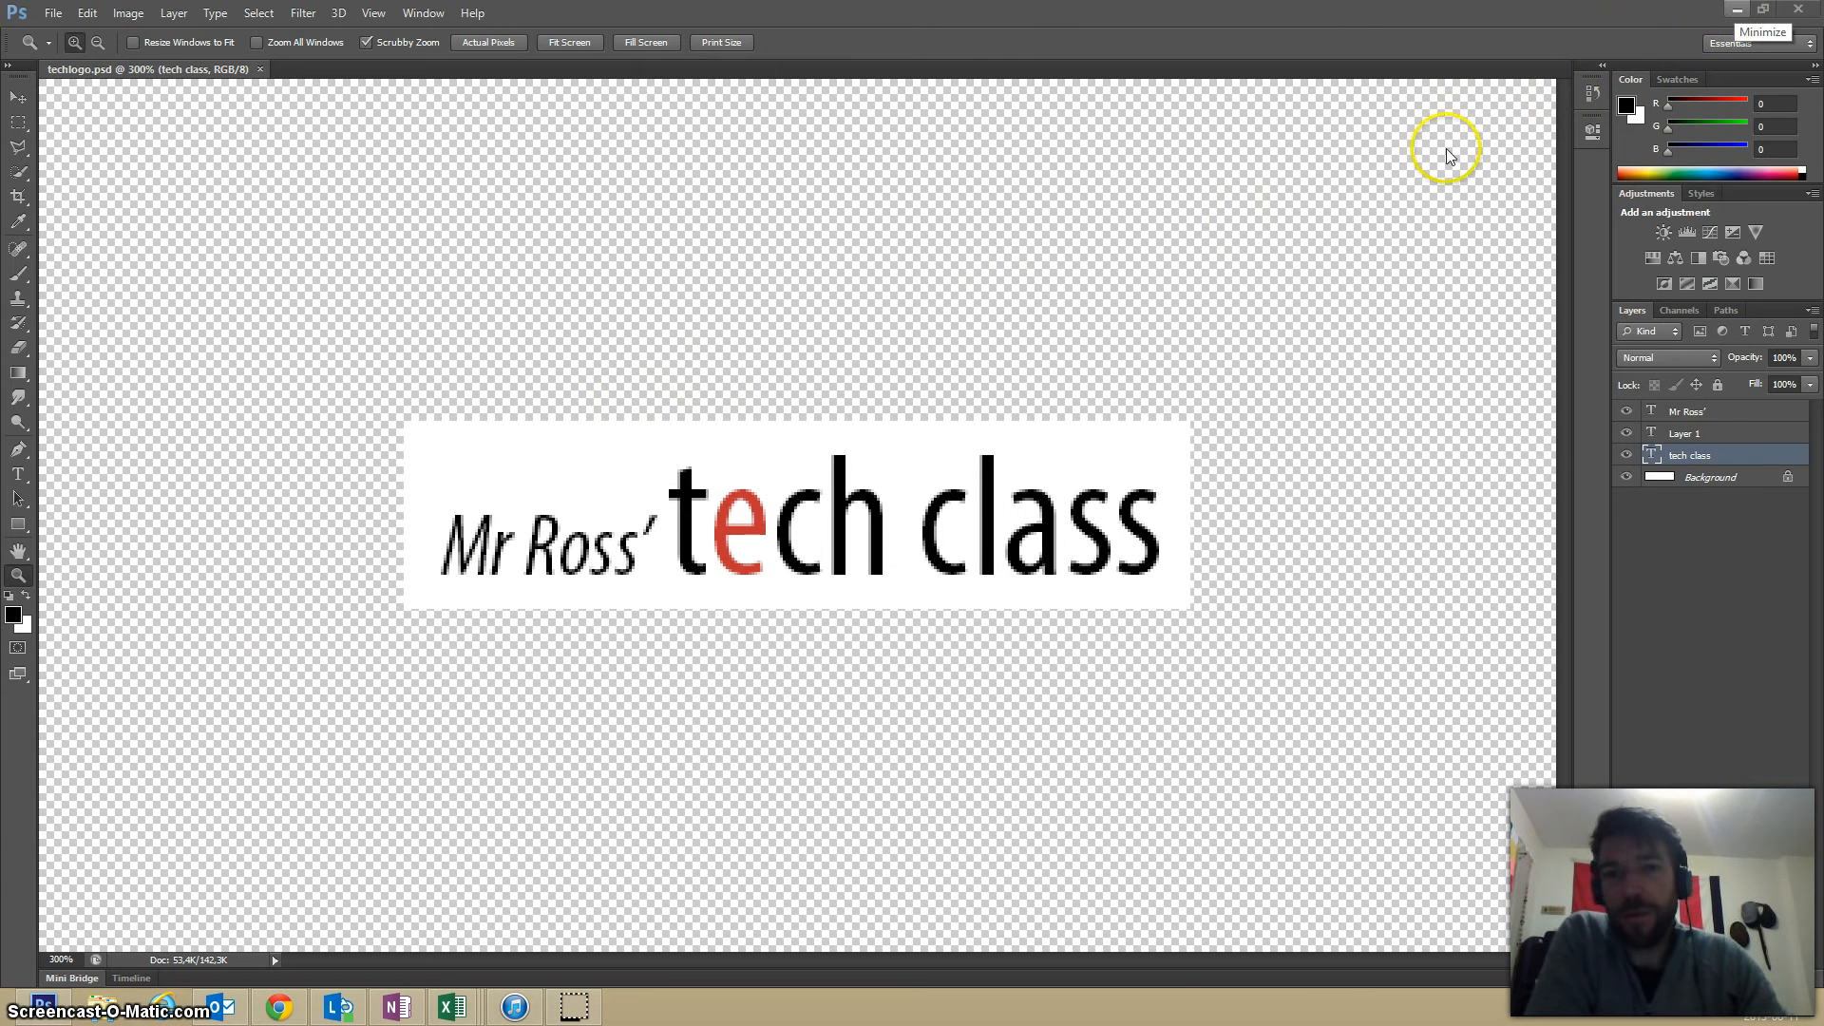
click(127, 13)
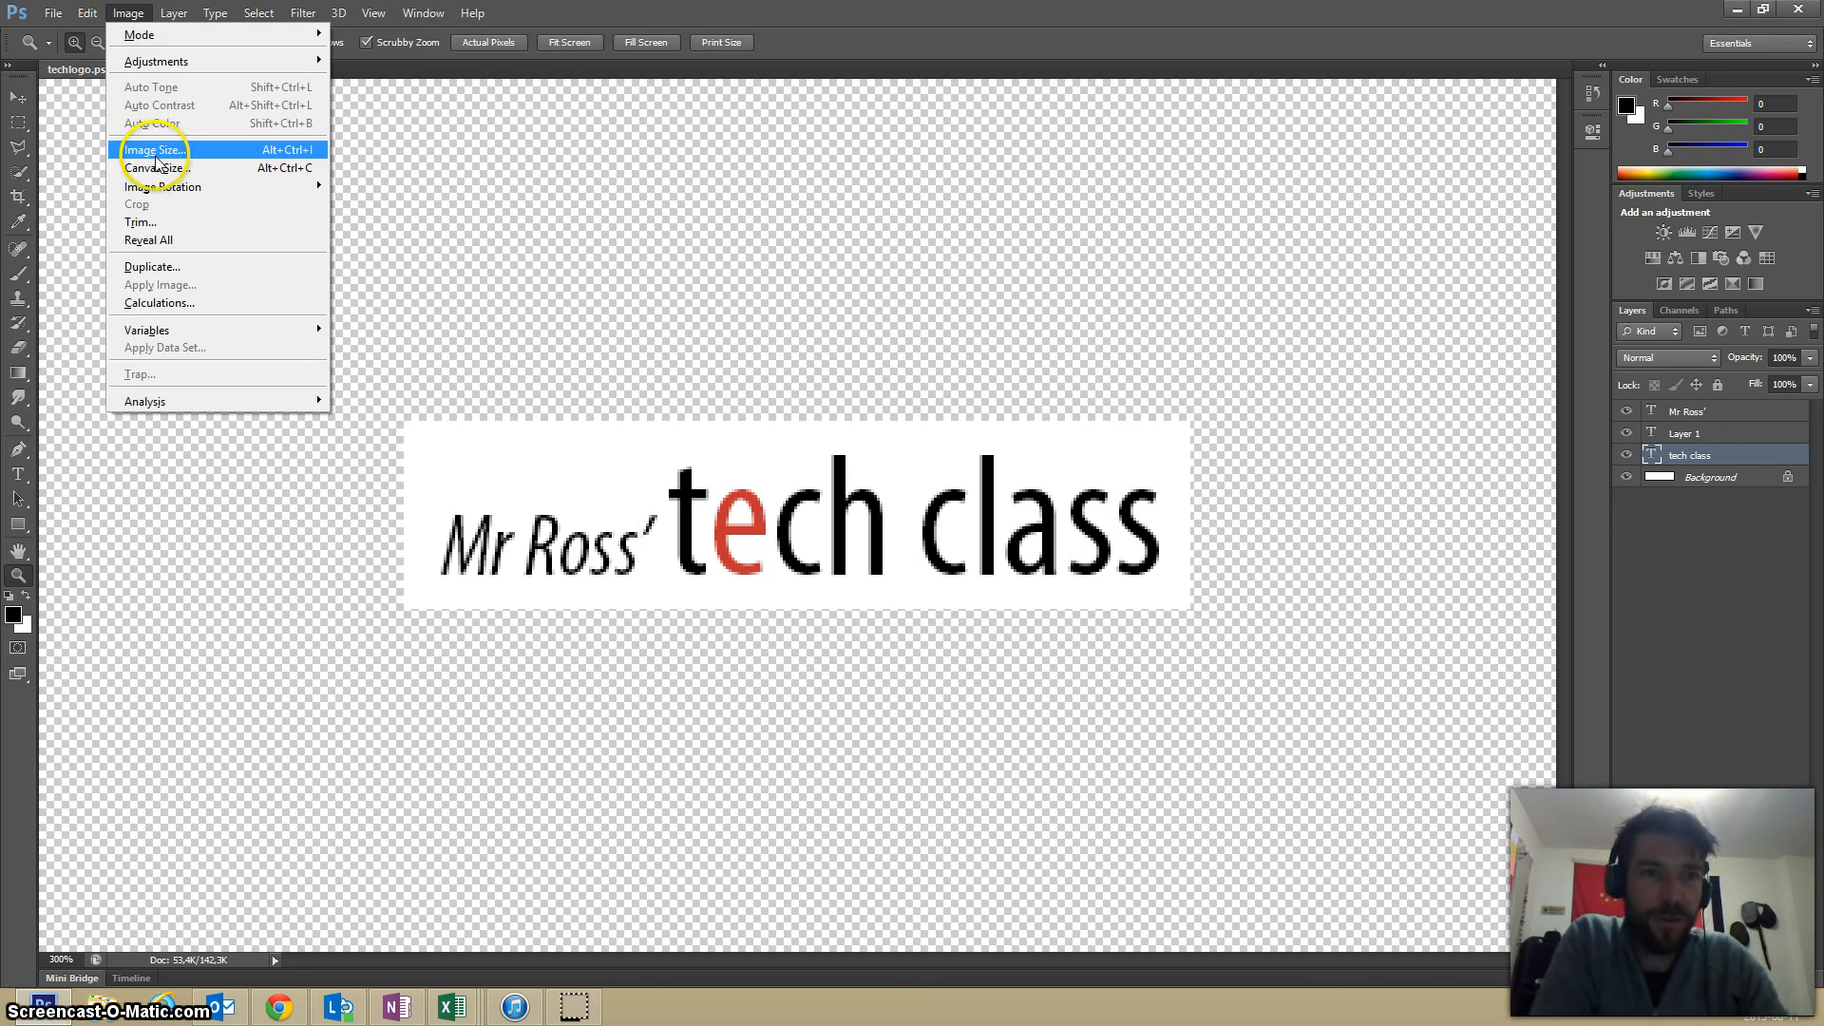
click(156, 154)
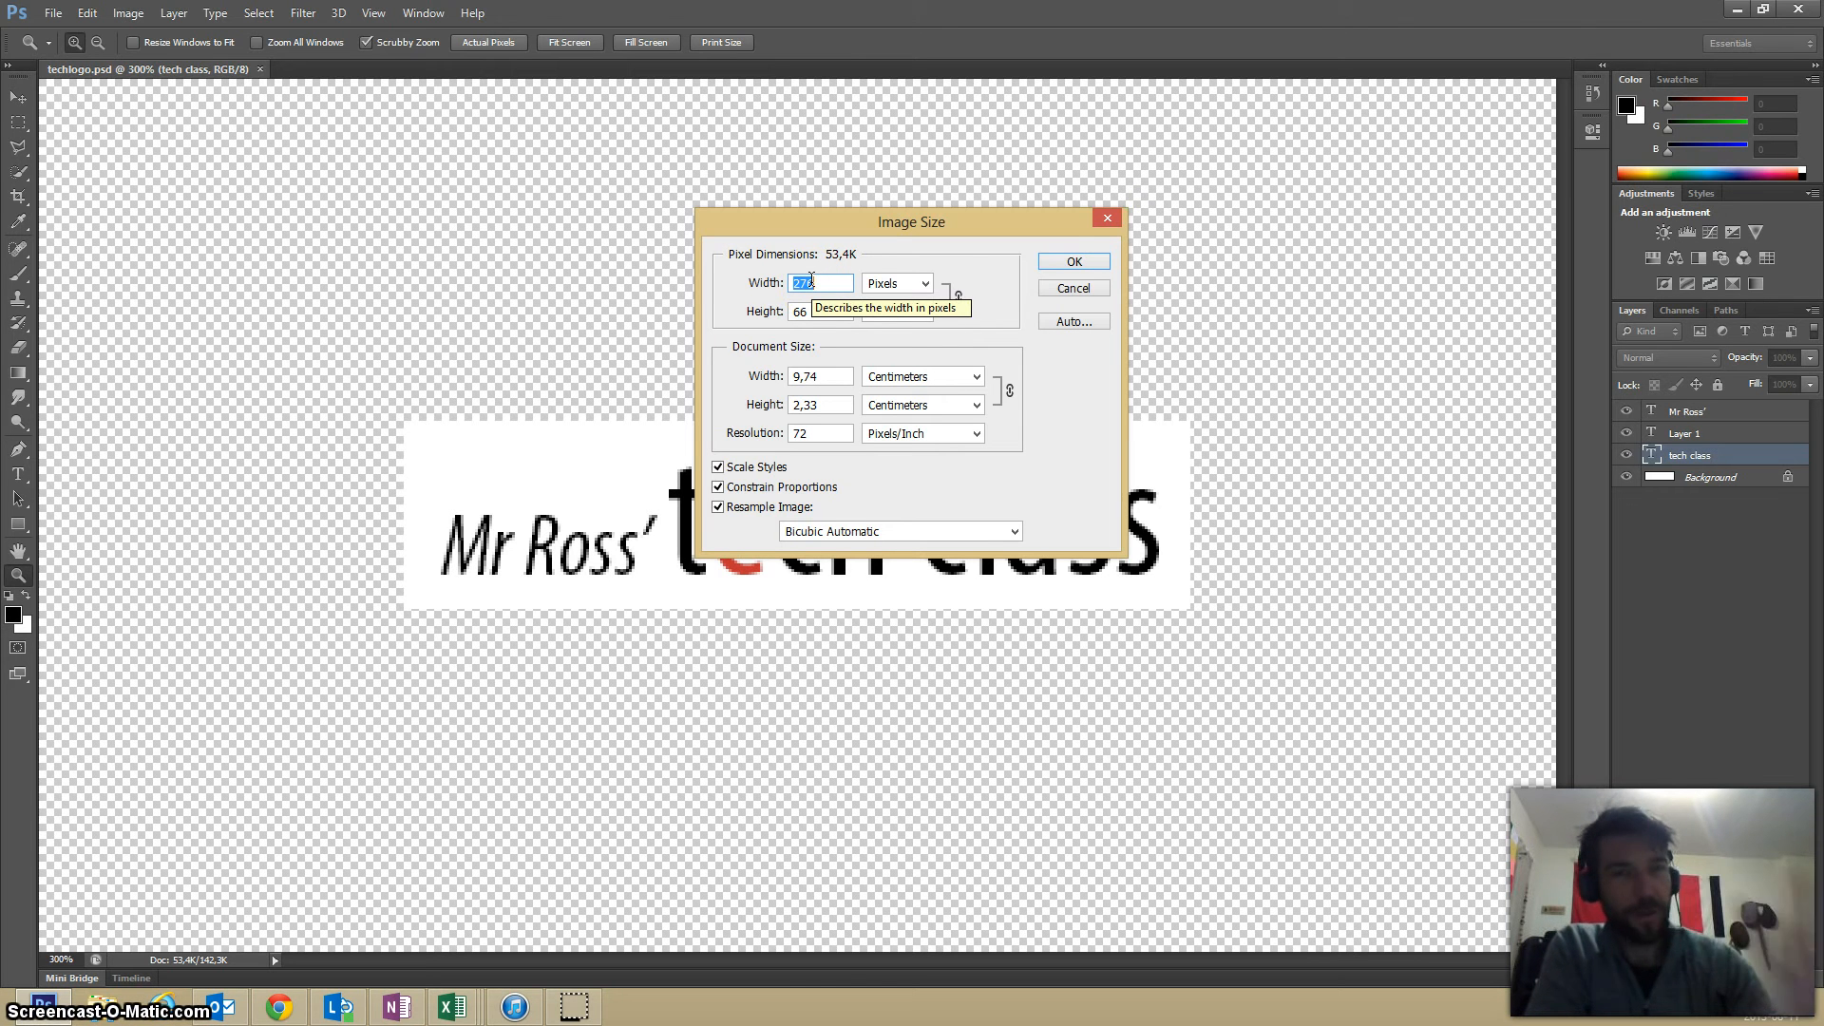
click(1073, 288)
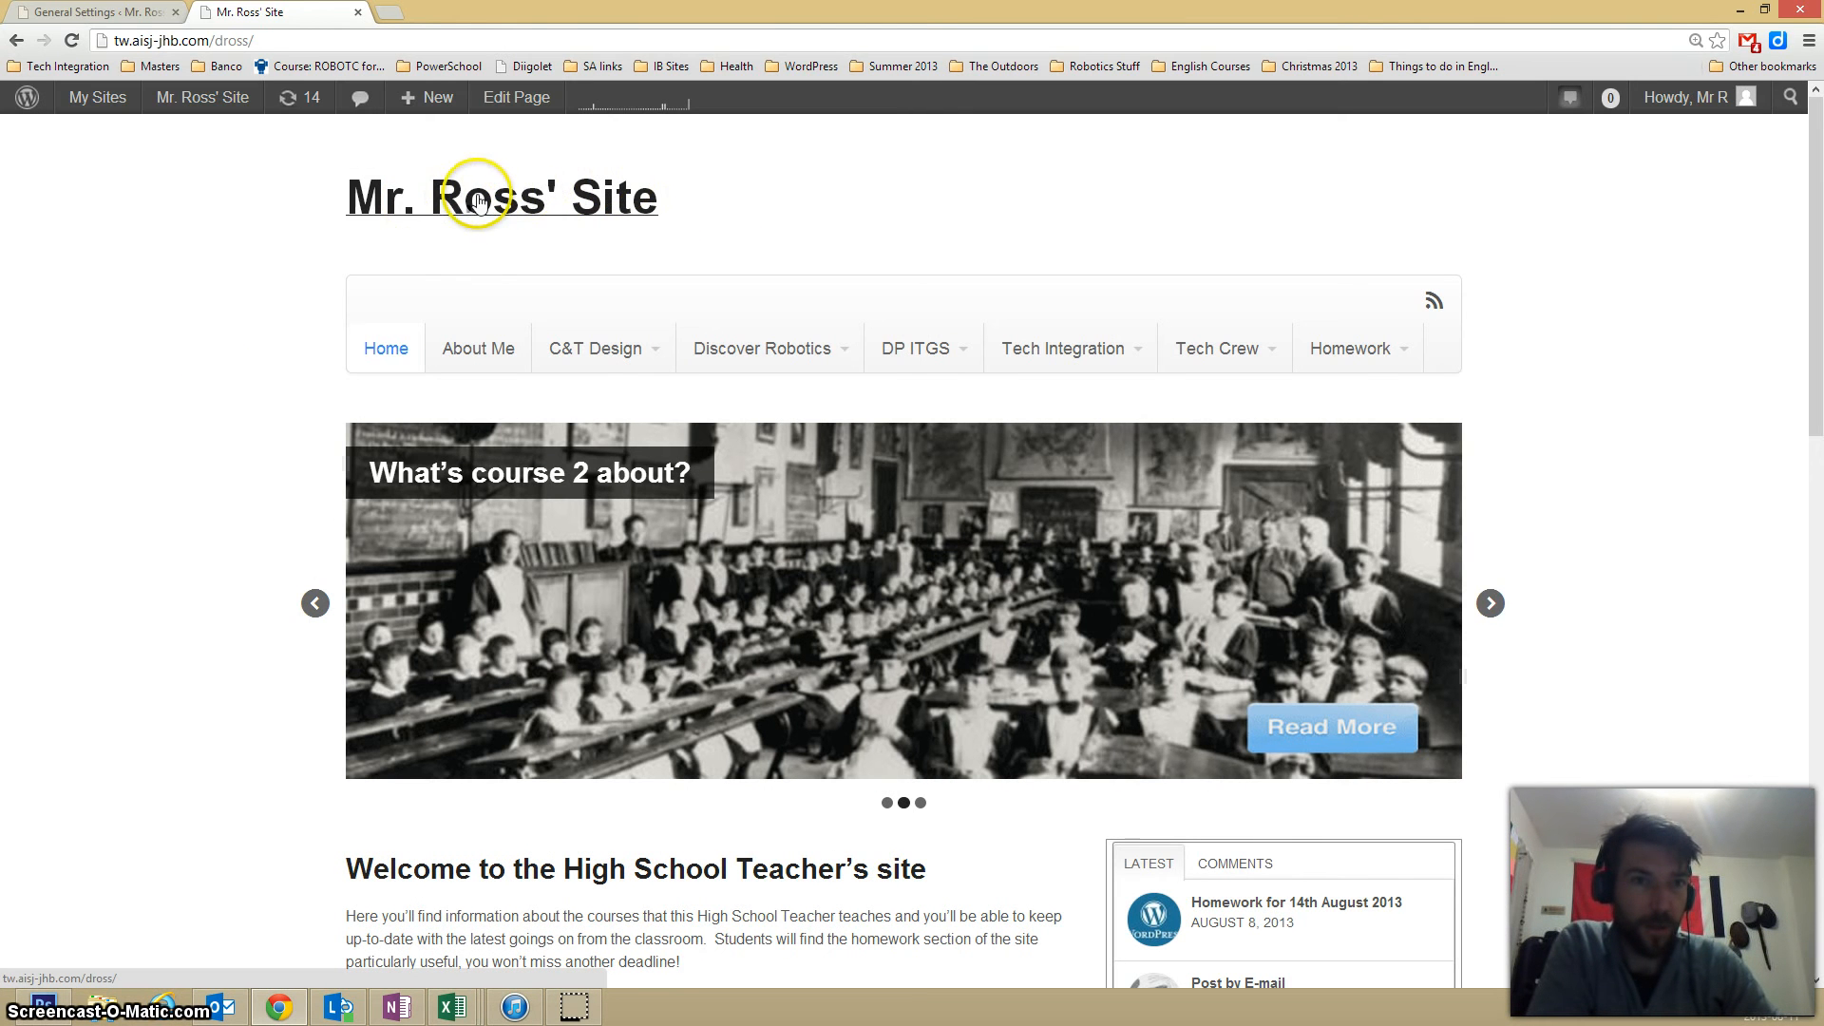
Return to the site dashboard in Chrome and open the Custom Logo uploader in the Canvas theme options.
click(76, 11)
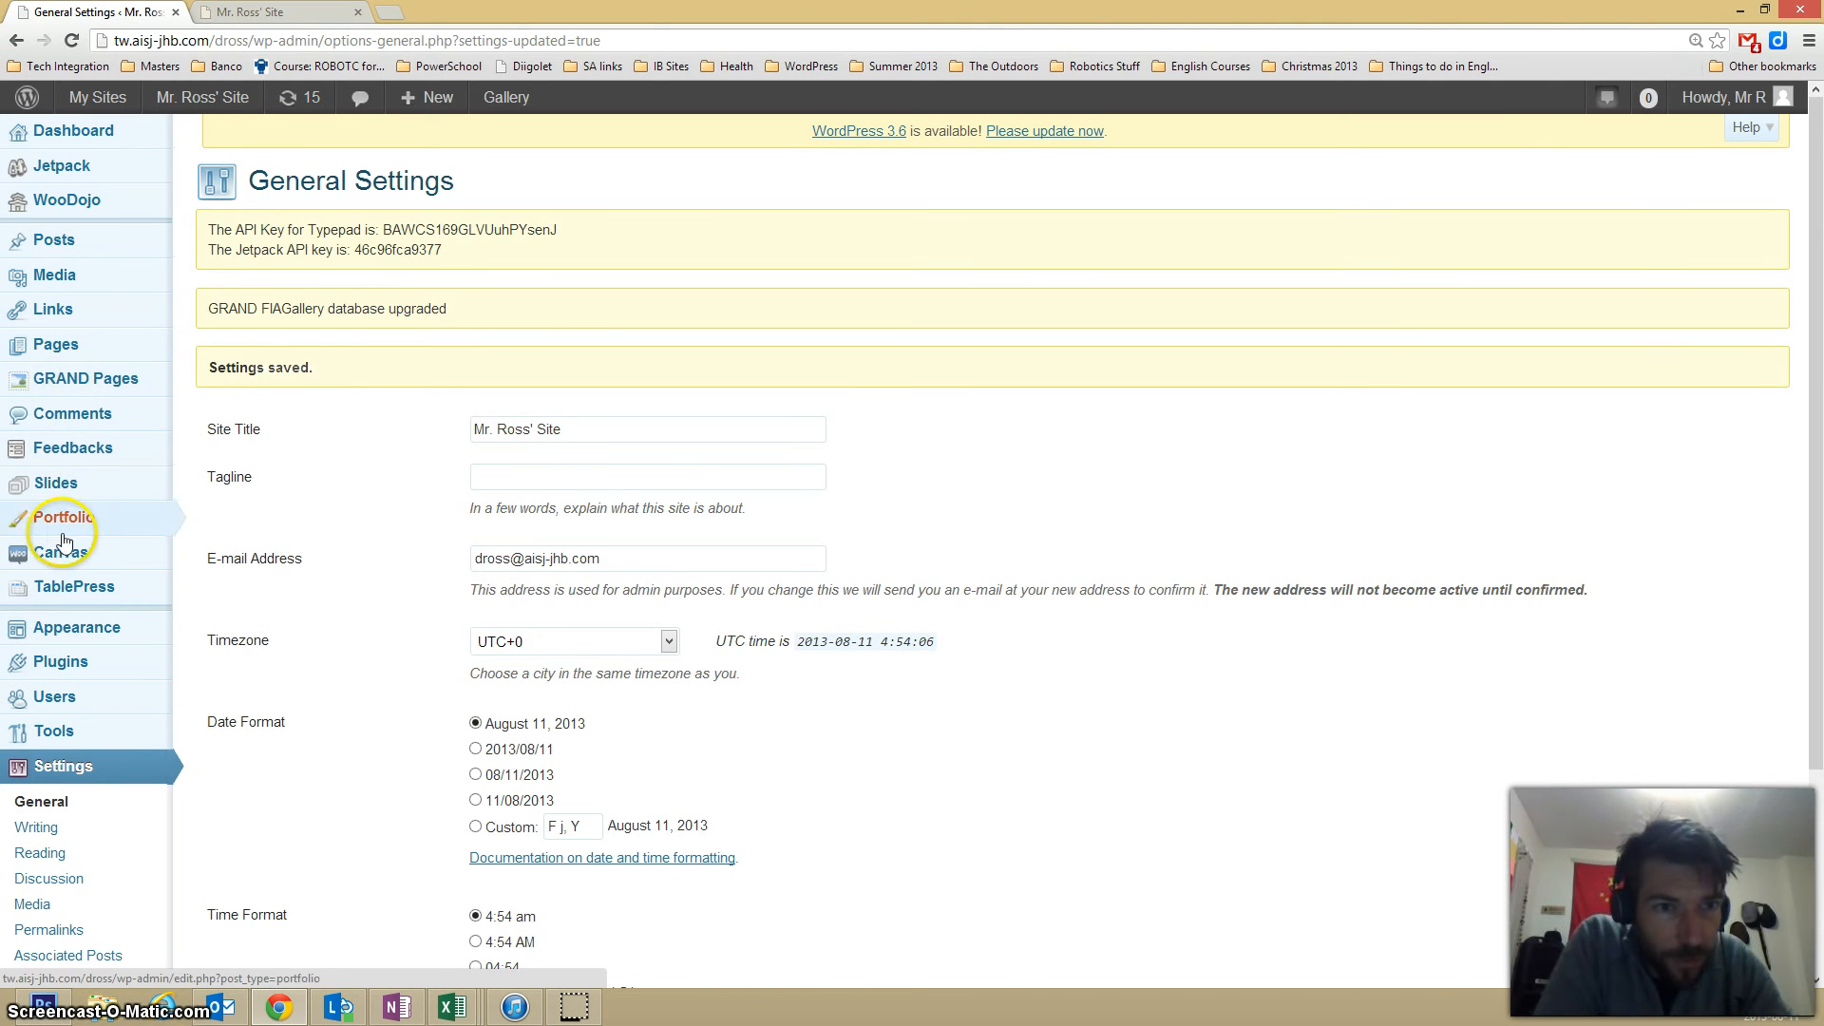
mouse_move(52, 561)
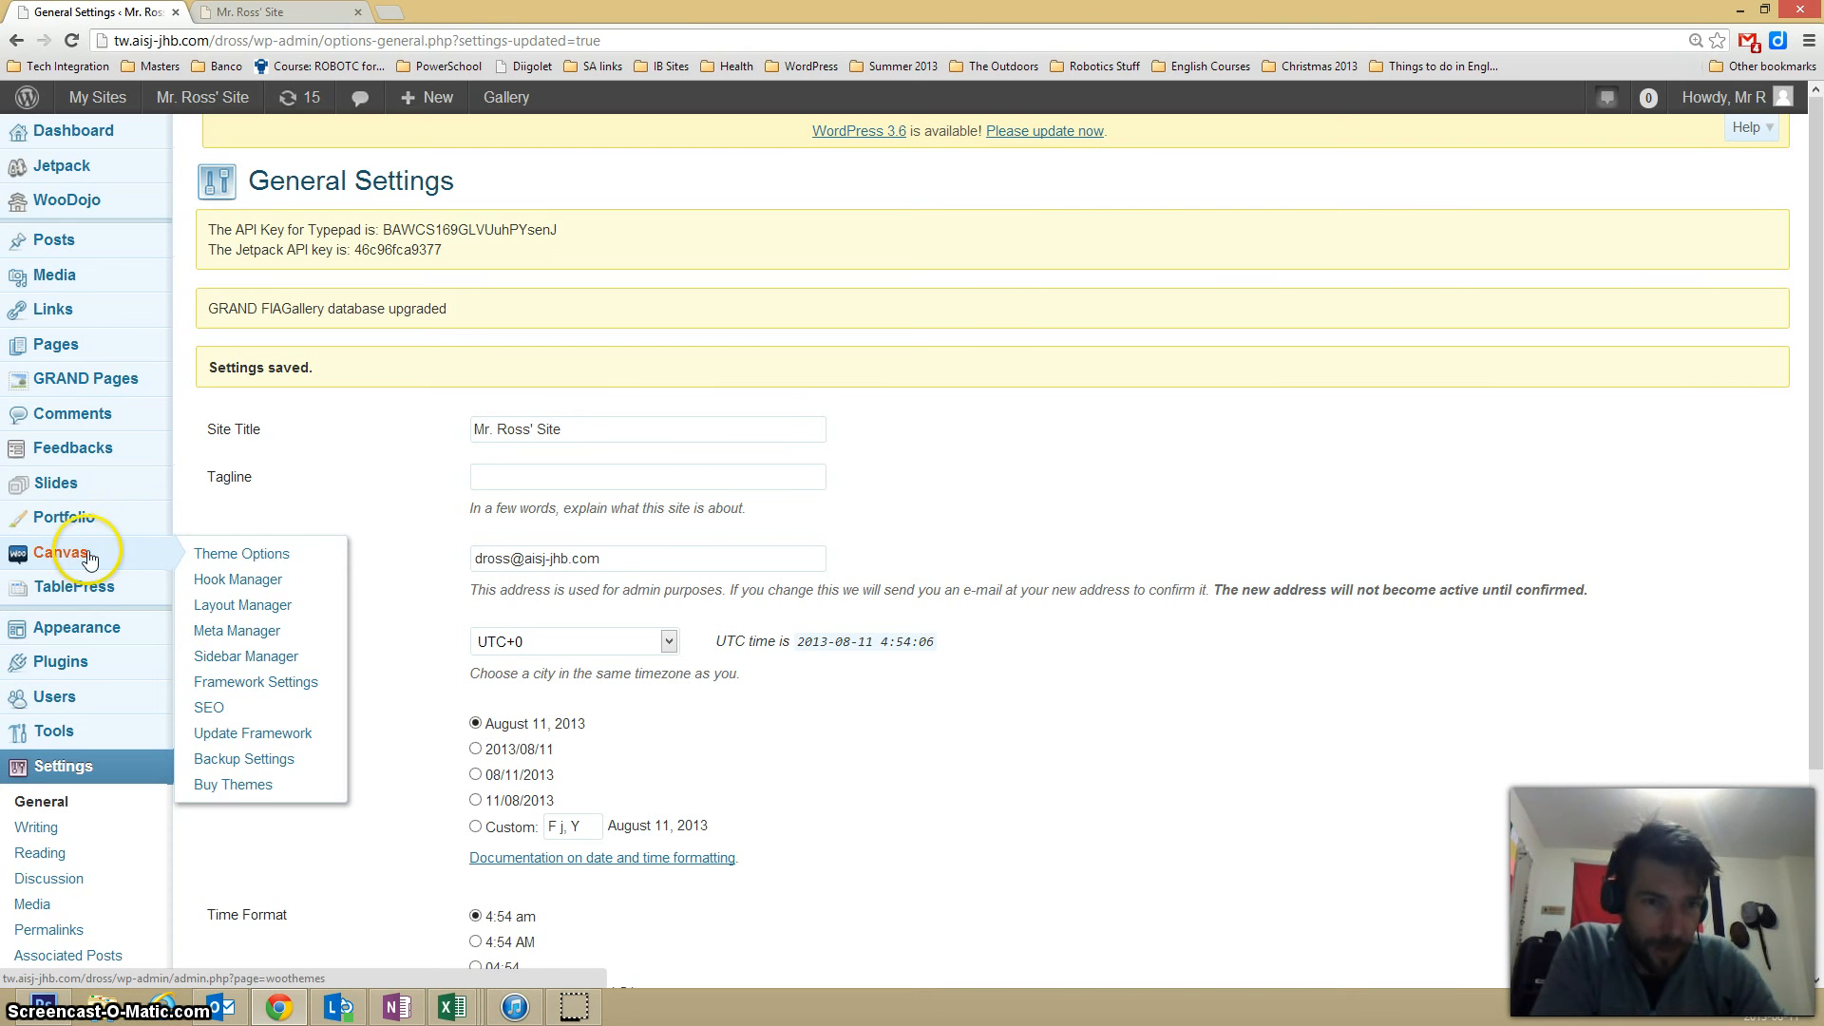
click(235, 561)
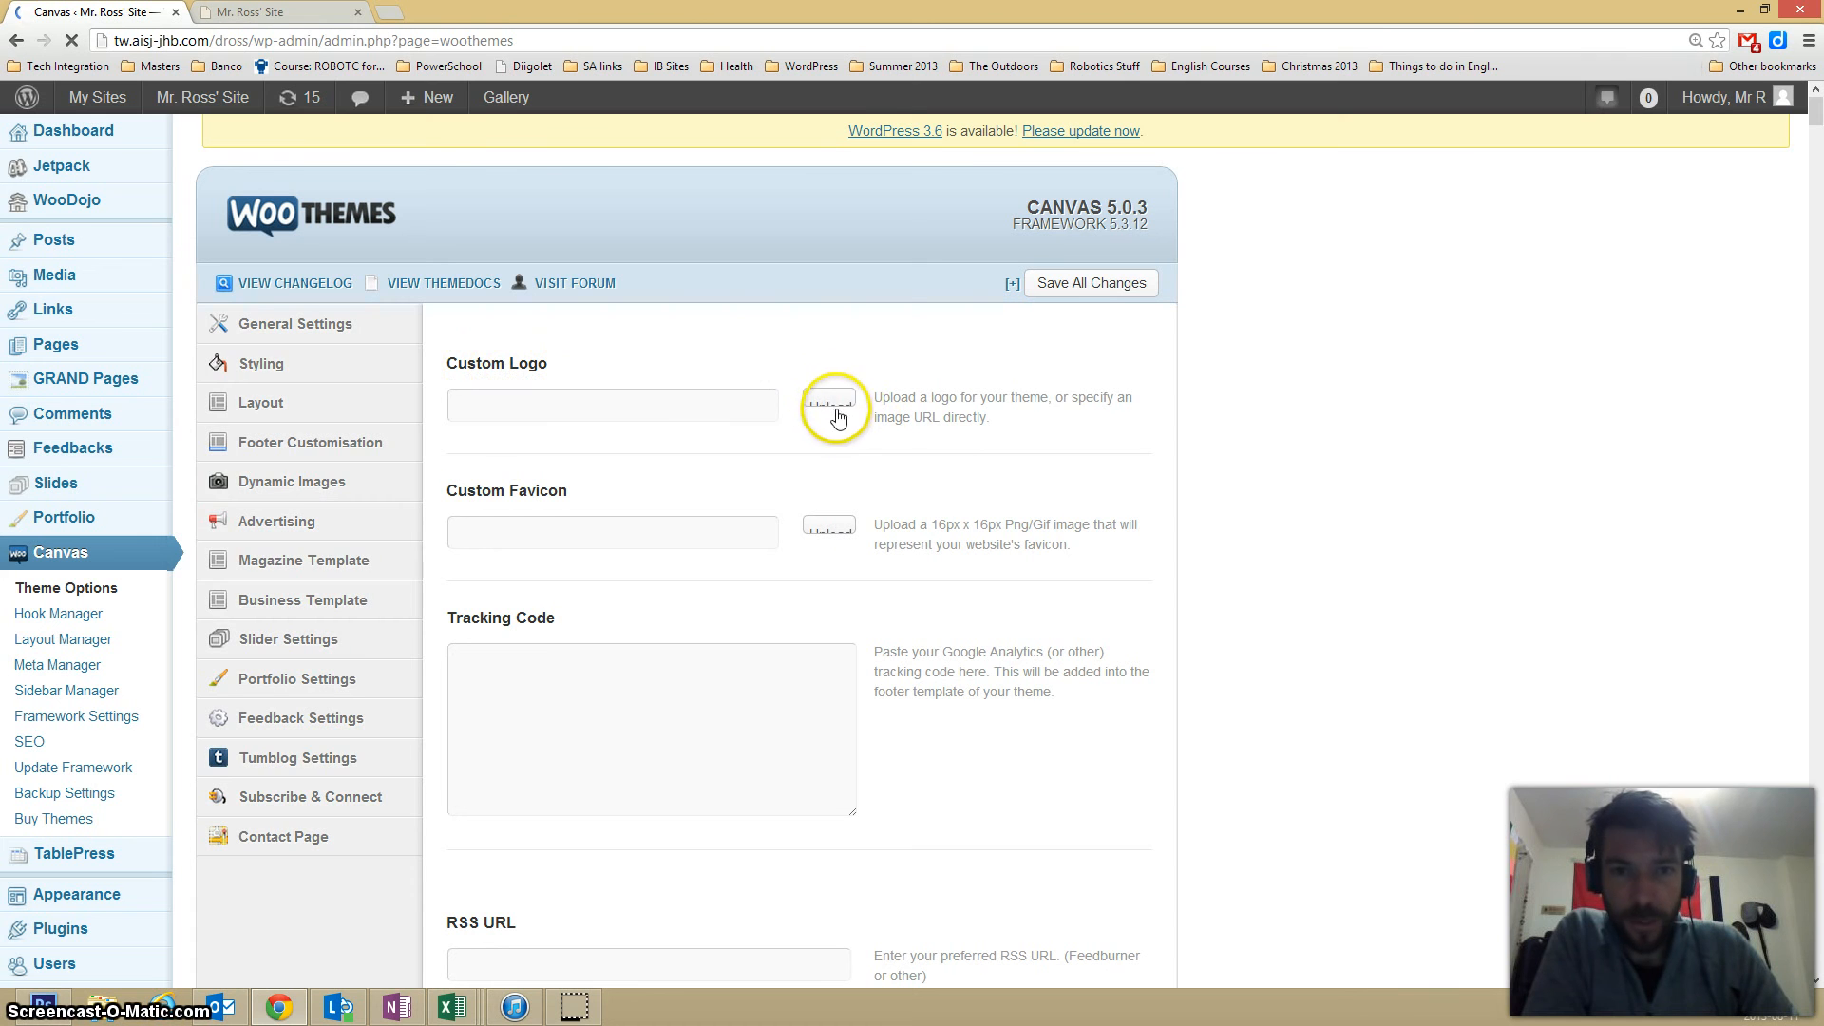
click(825, 380)
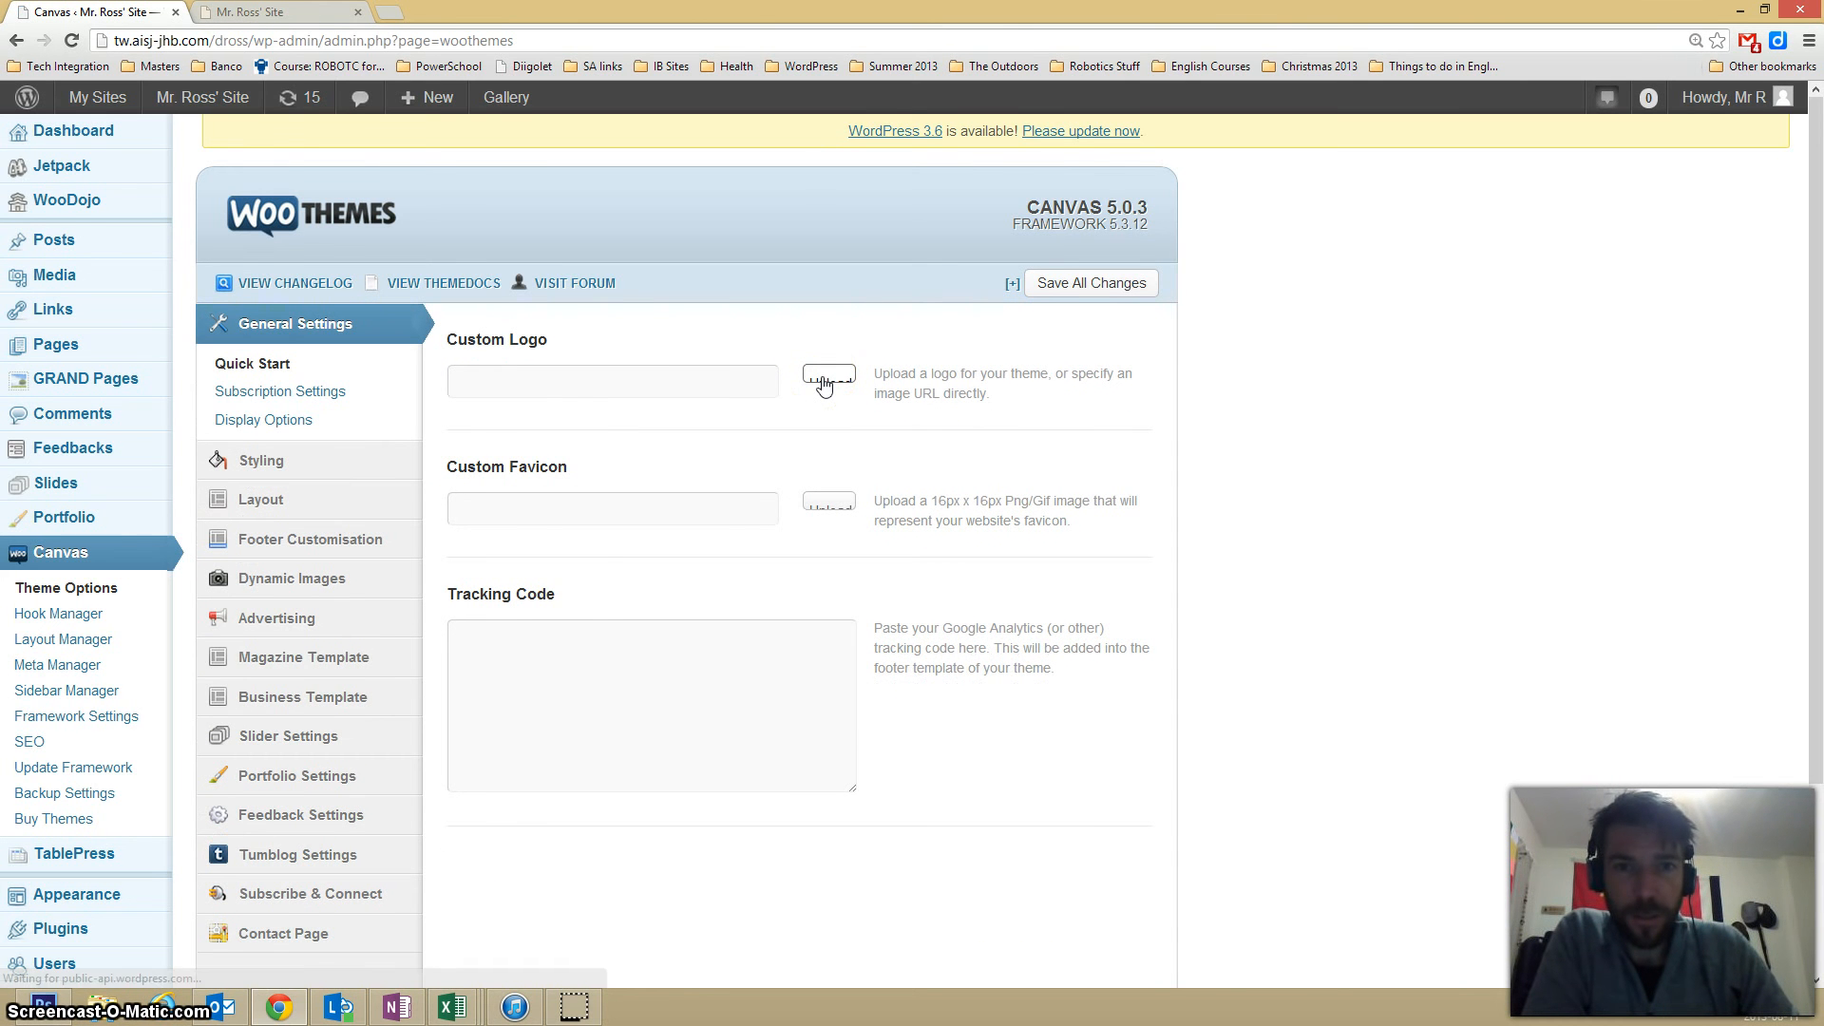
click(822, 376)
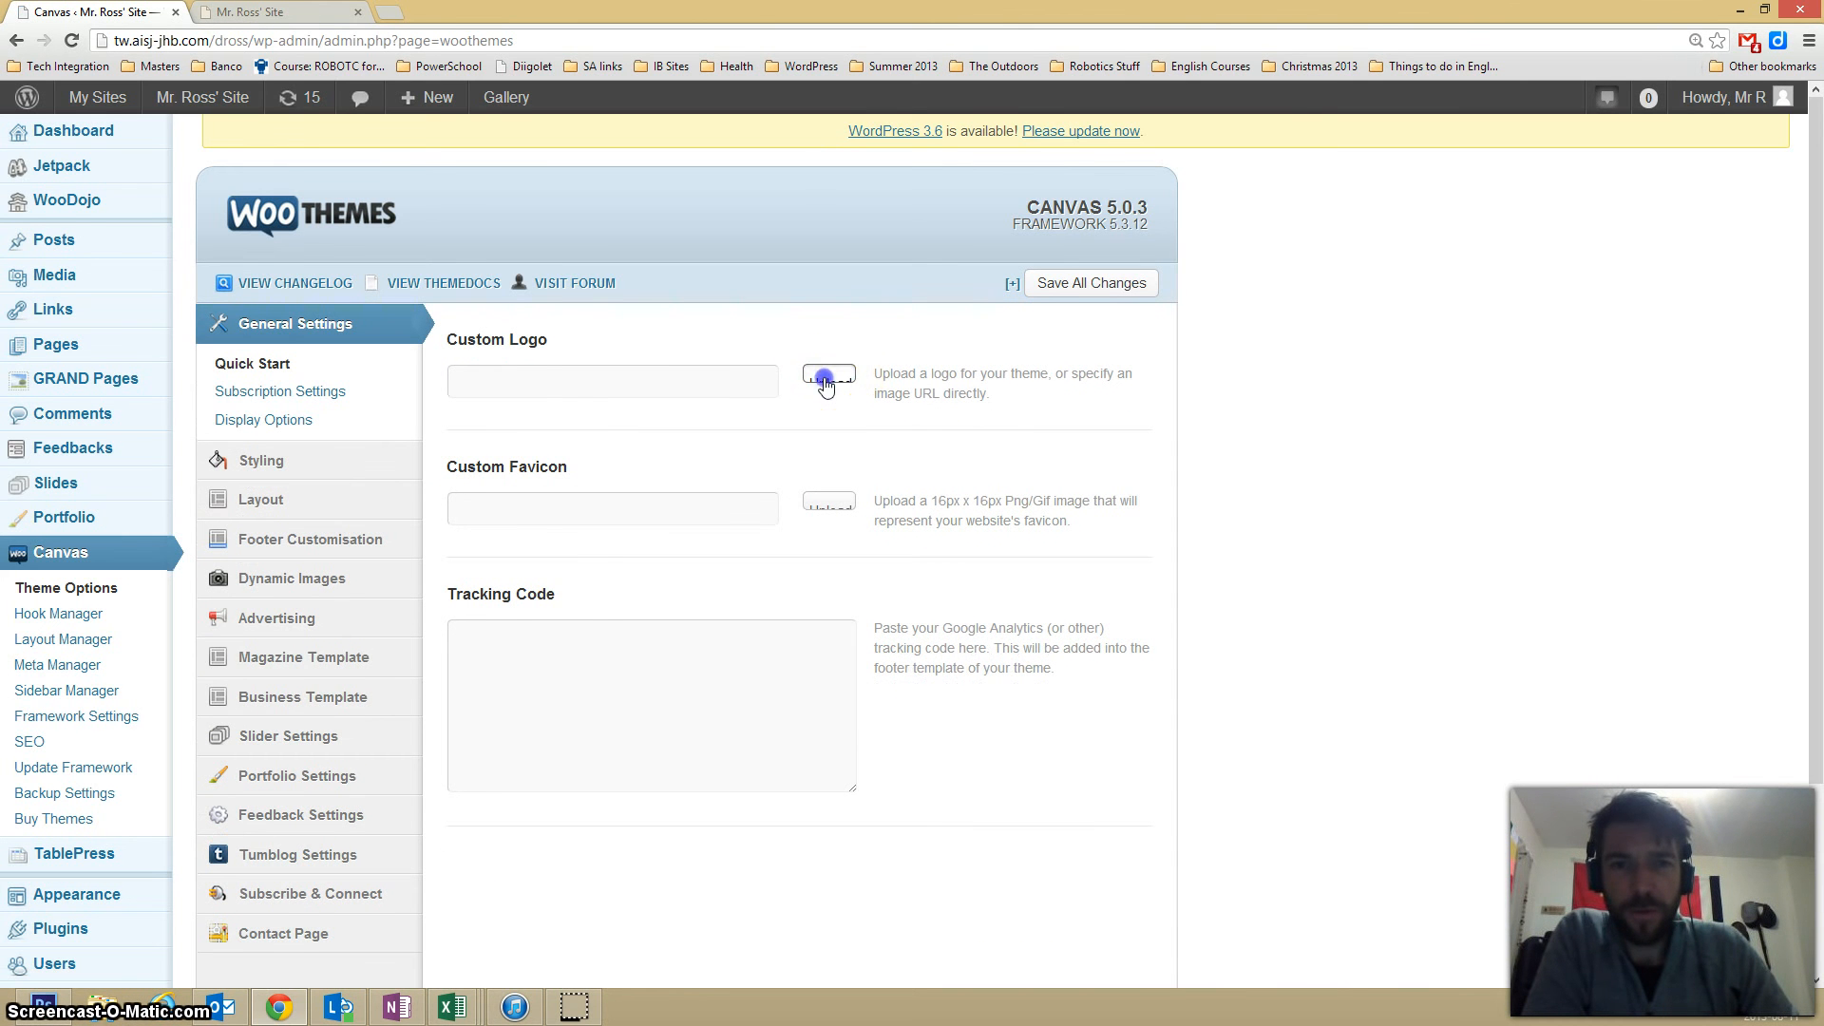
click(825, 380)
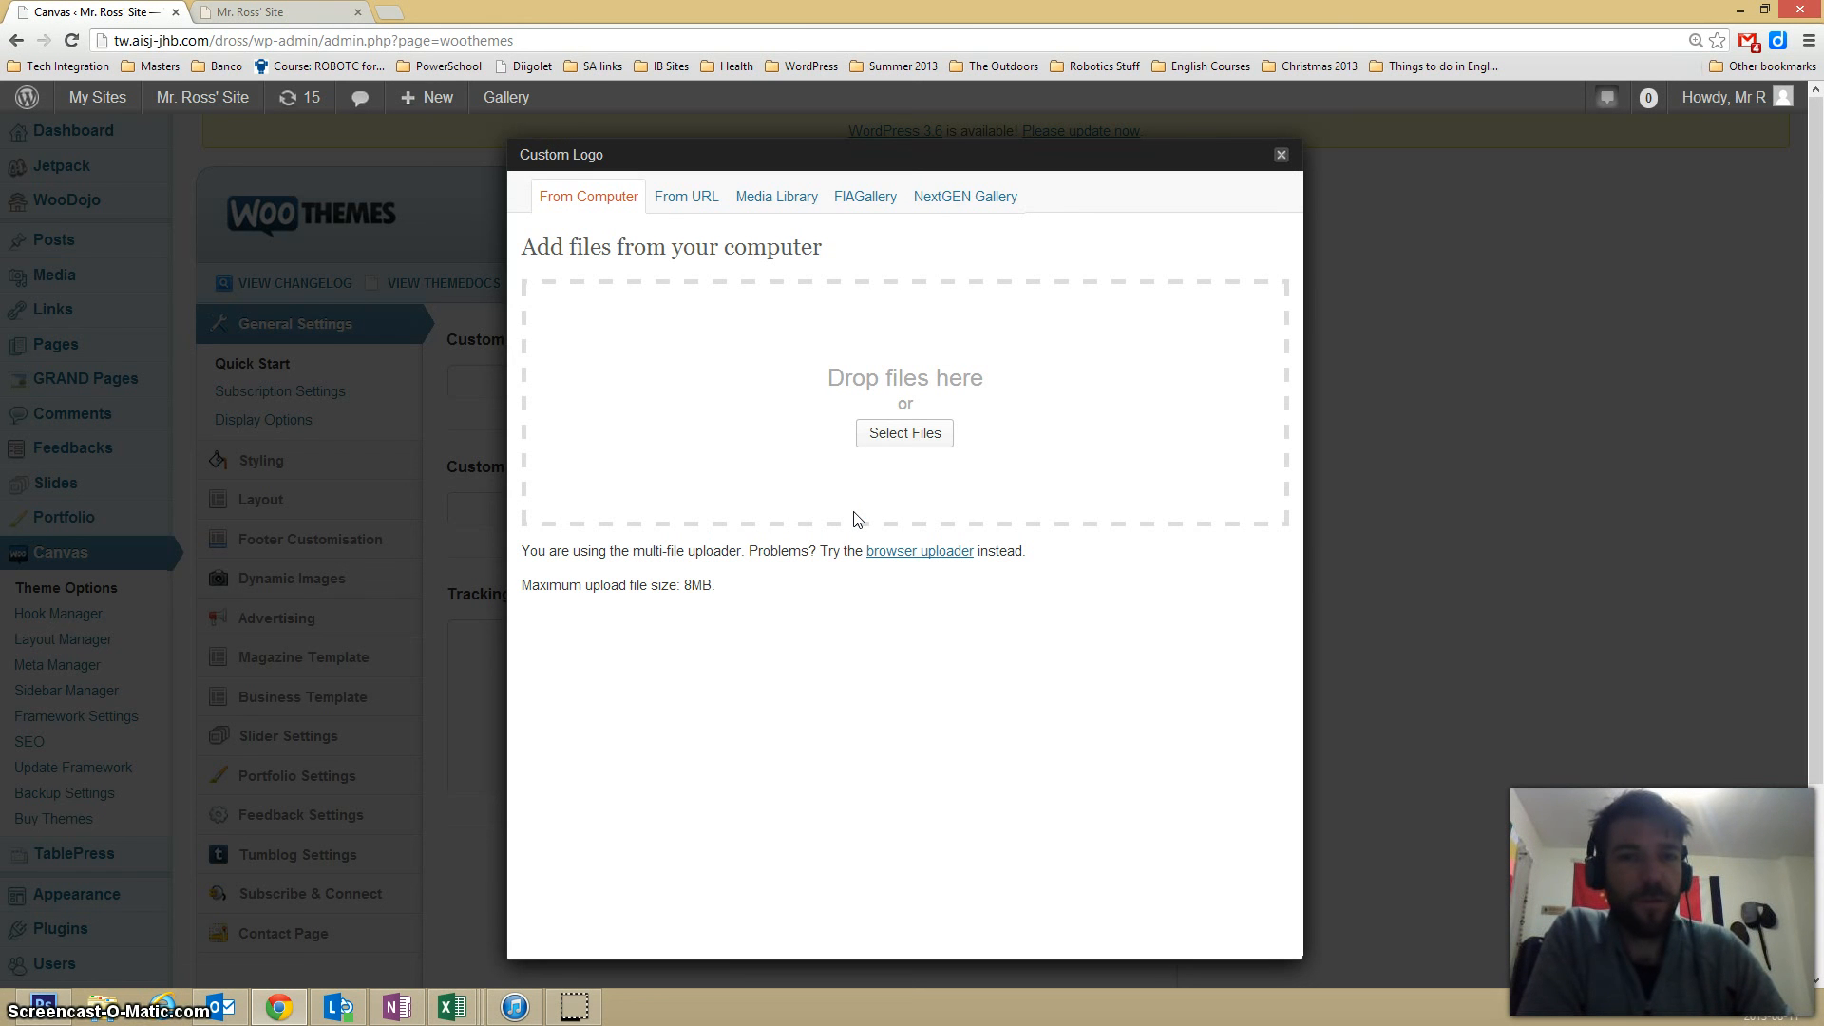
Upload the techlogo PNG image from the MrR'sTechSiteImages folder inside New Stuff.
click(898, 435)
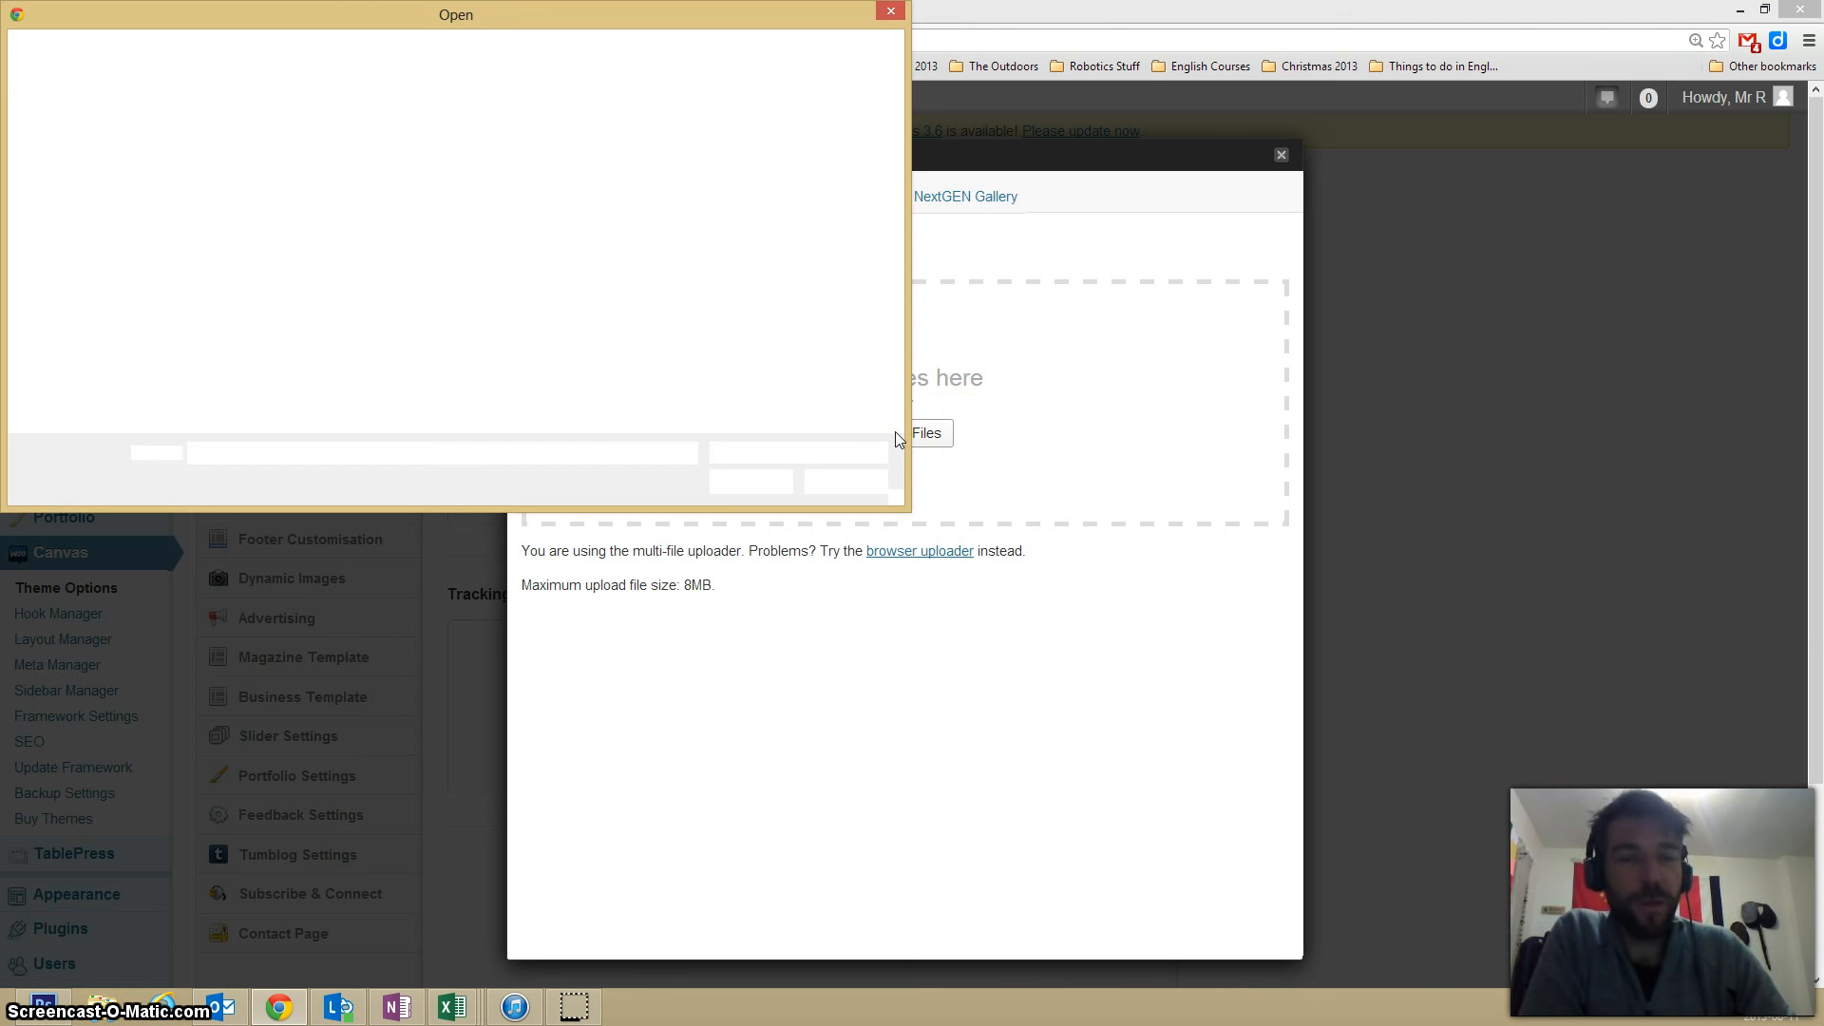
double_click(363, 7)
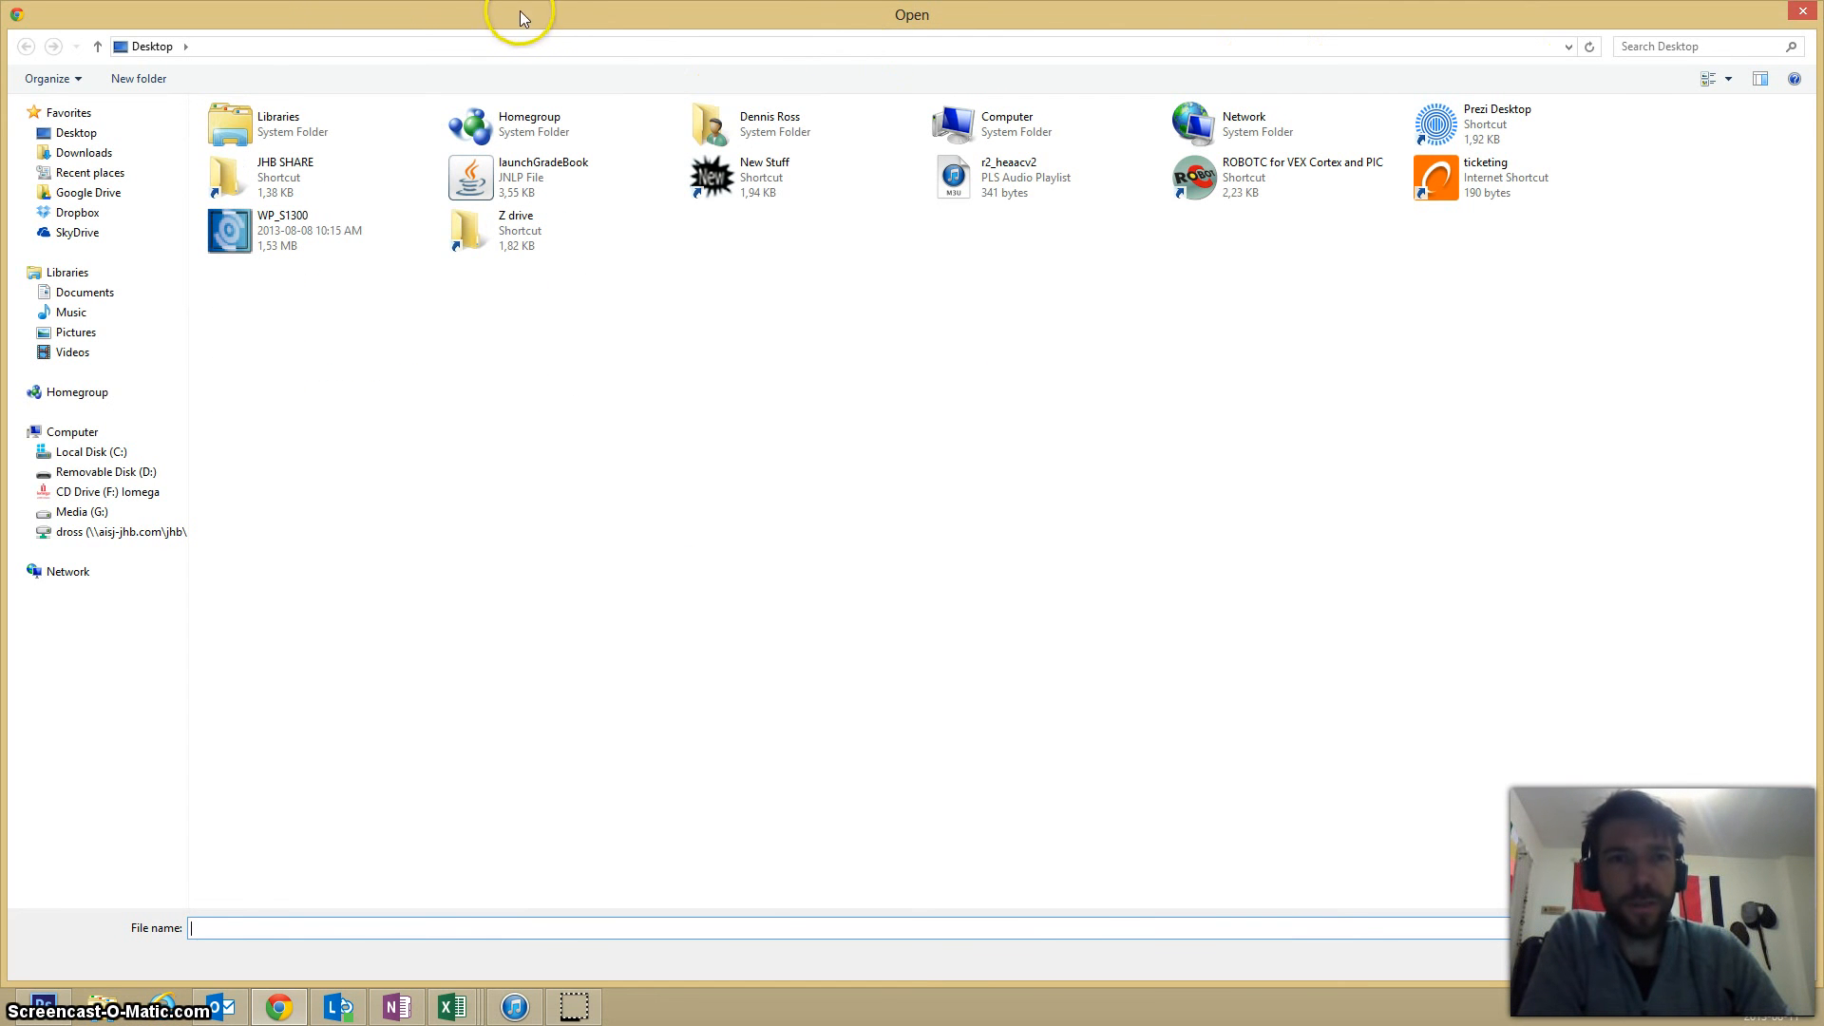
click(734, 194)
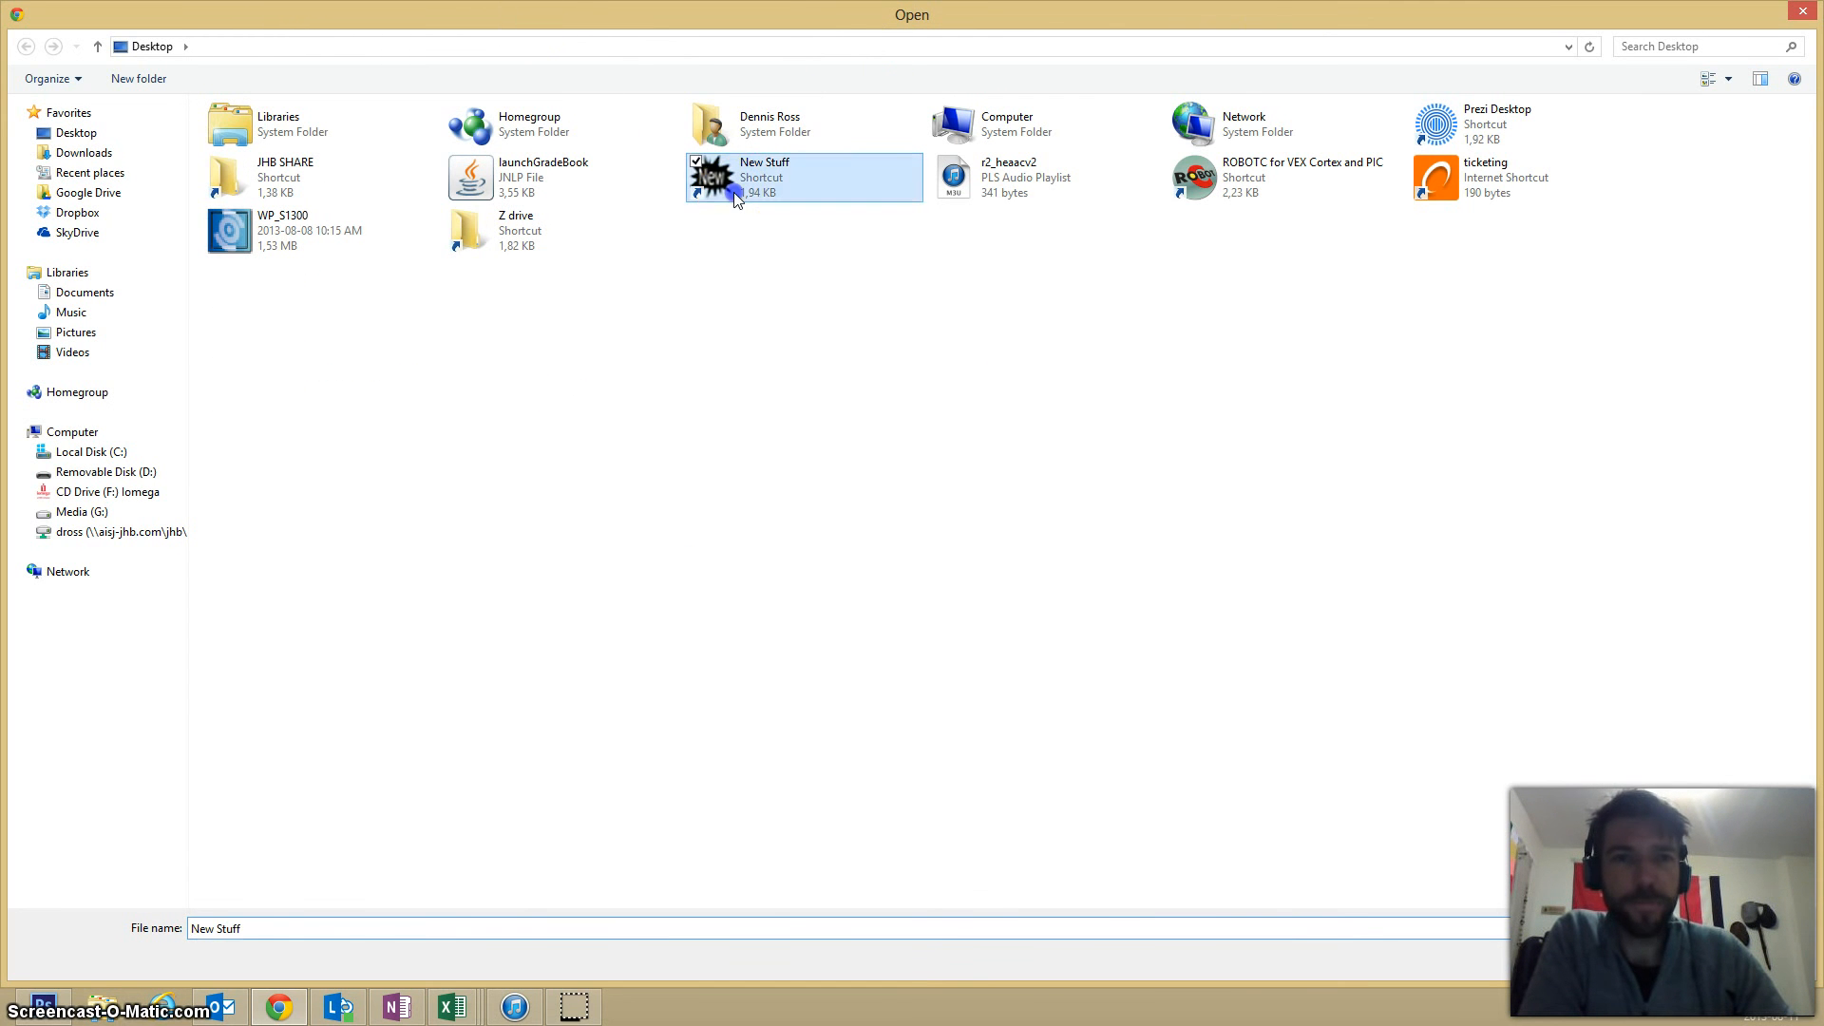
double_click(733, 191)
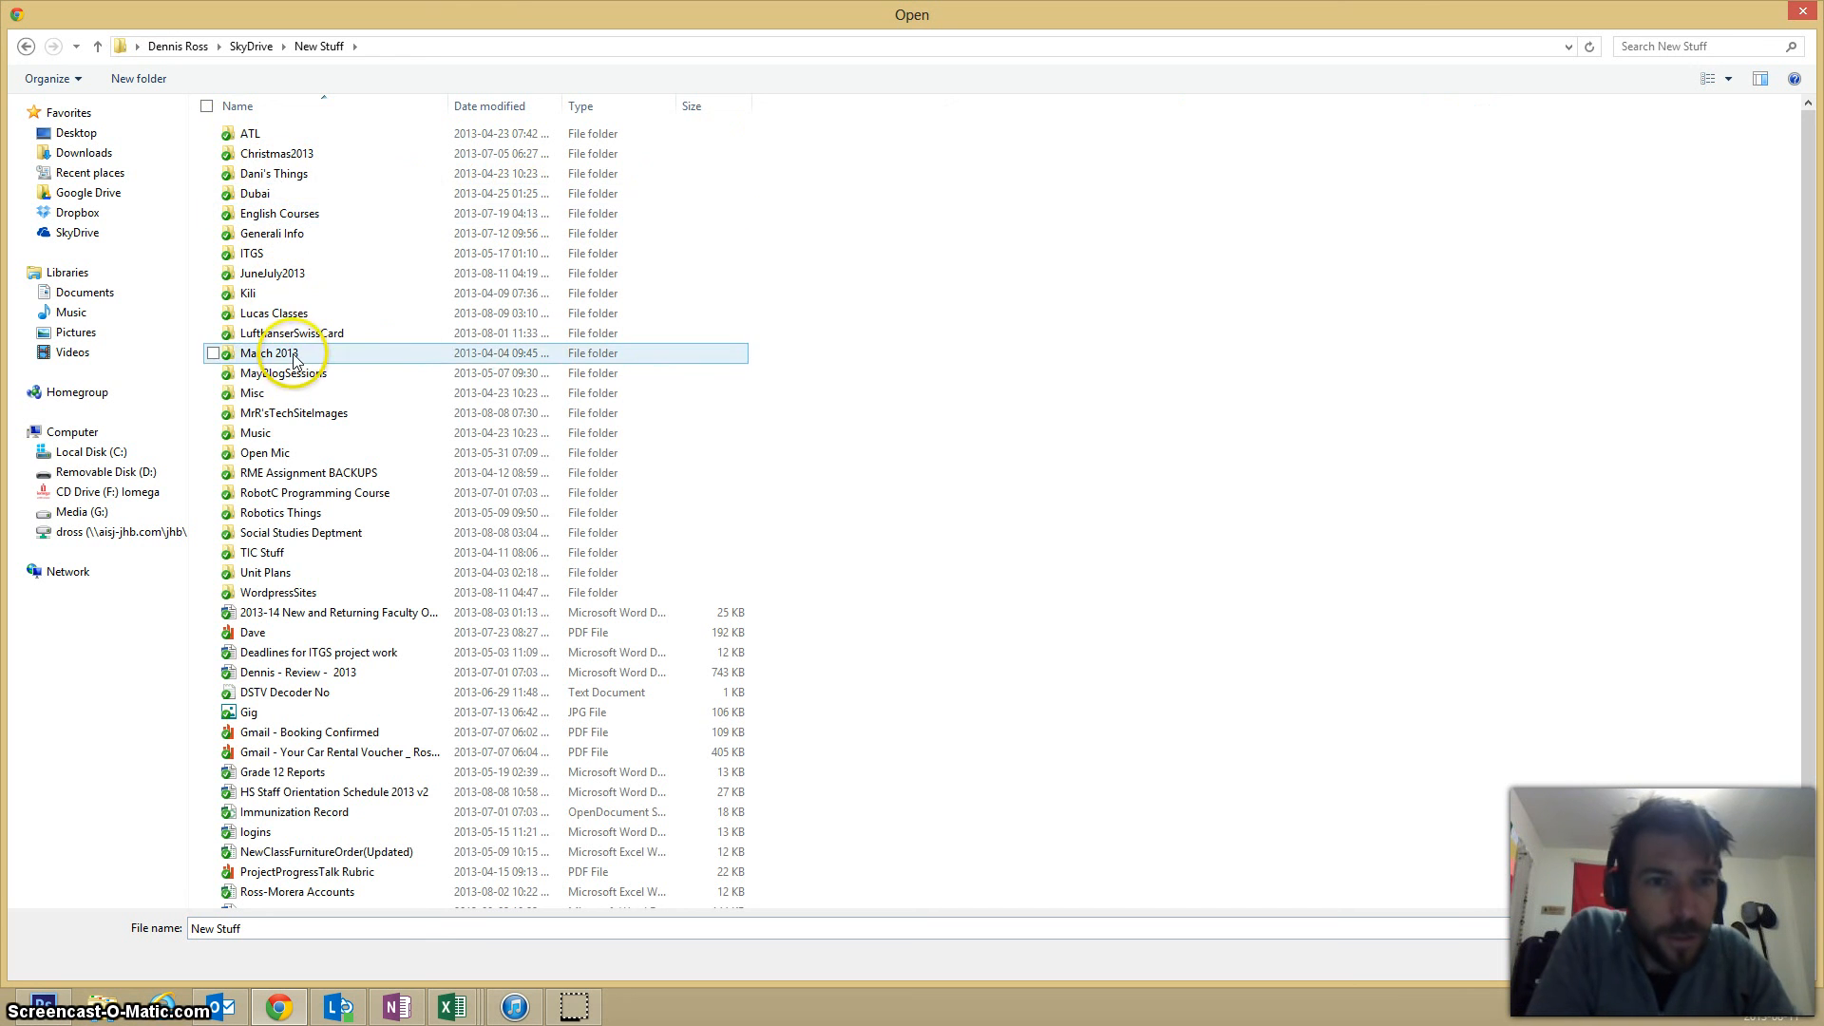
double_click(296, 412)
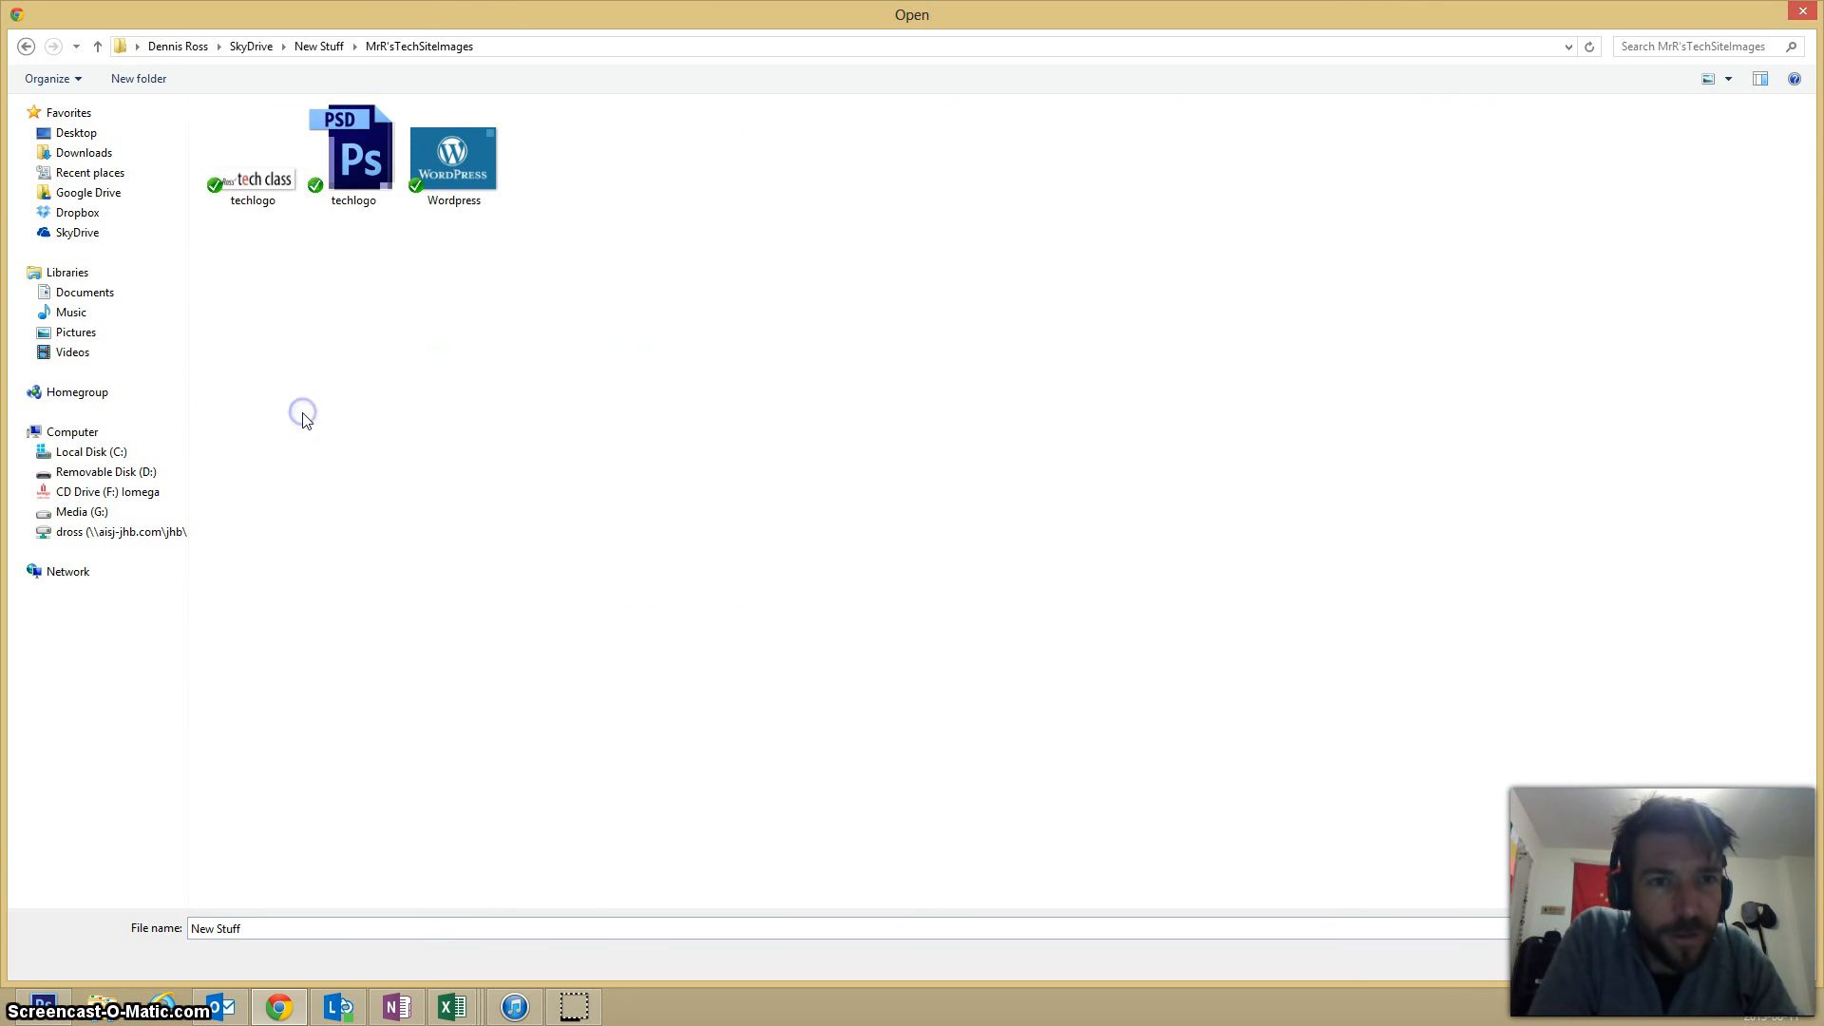
click(228, 185)
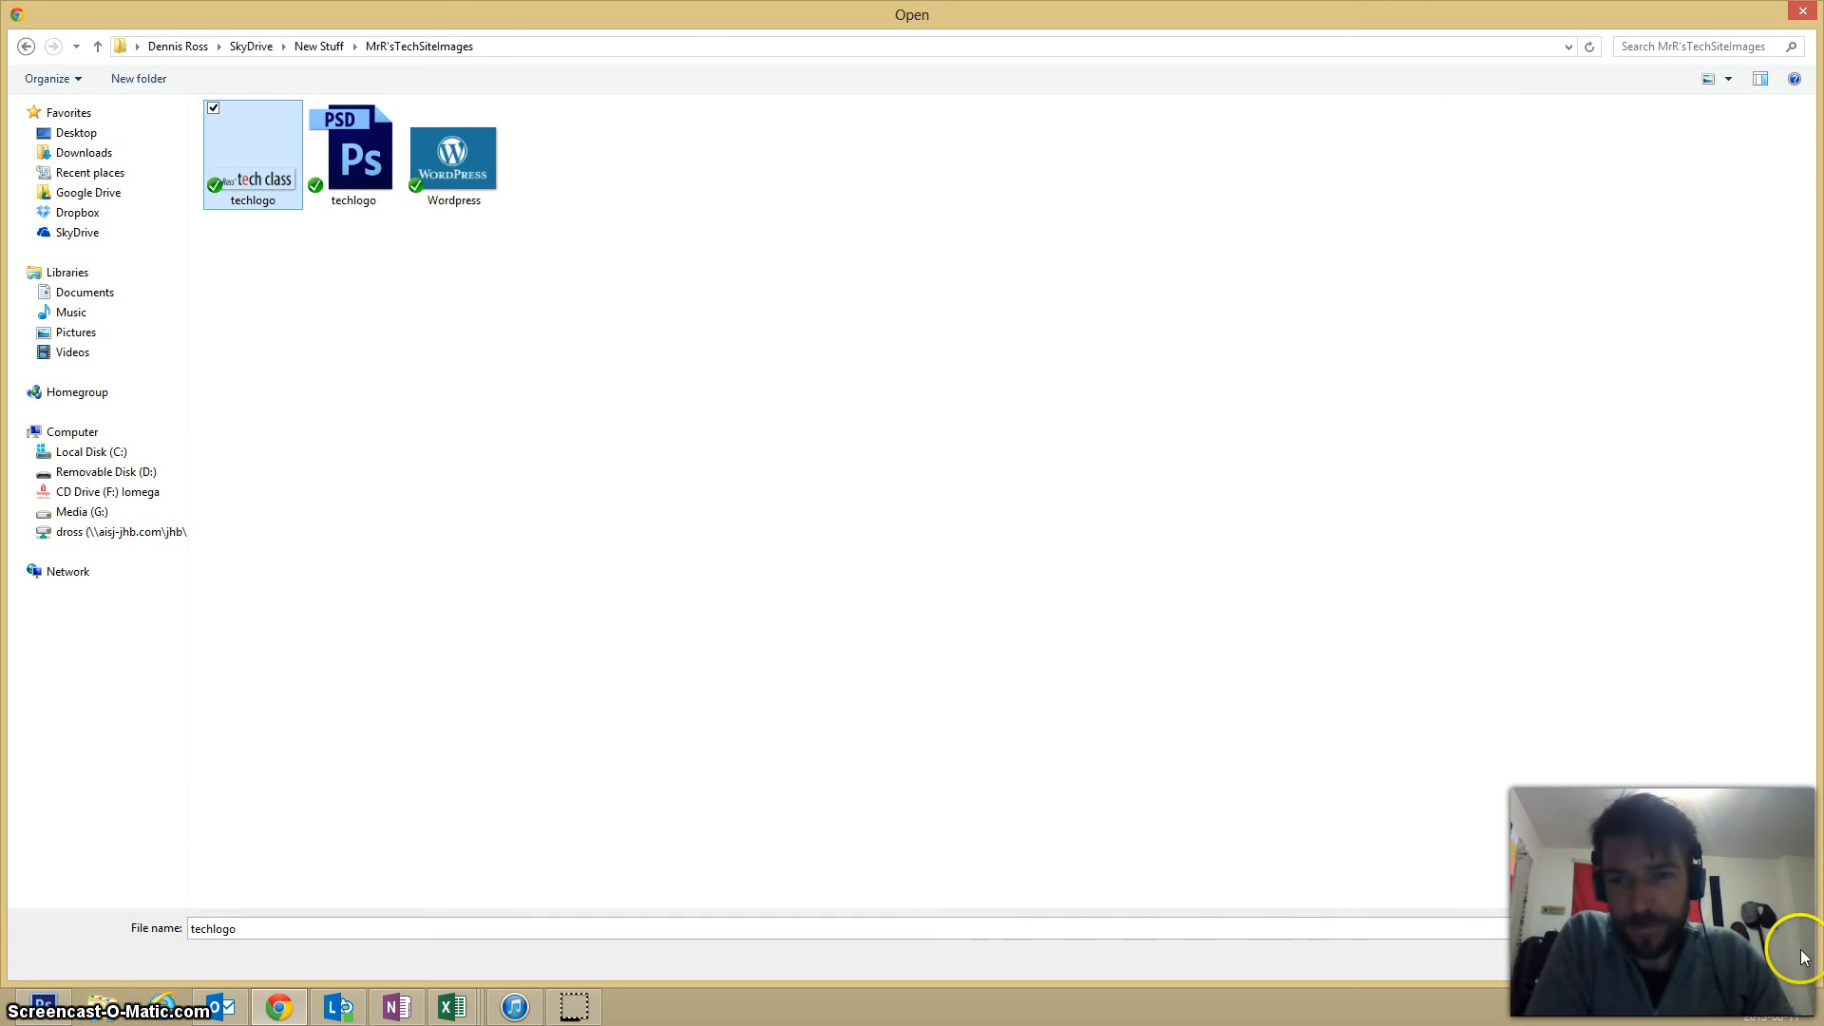
click(1678, 960)
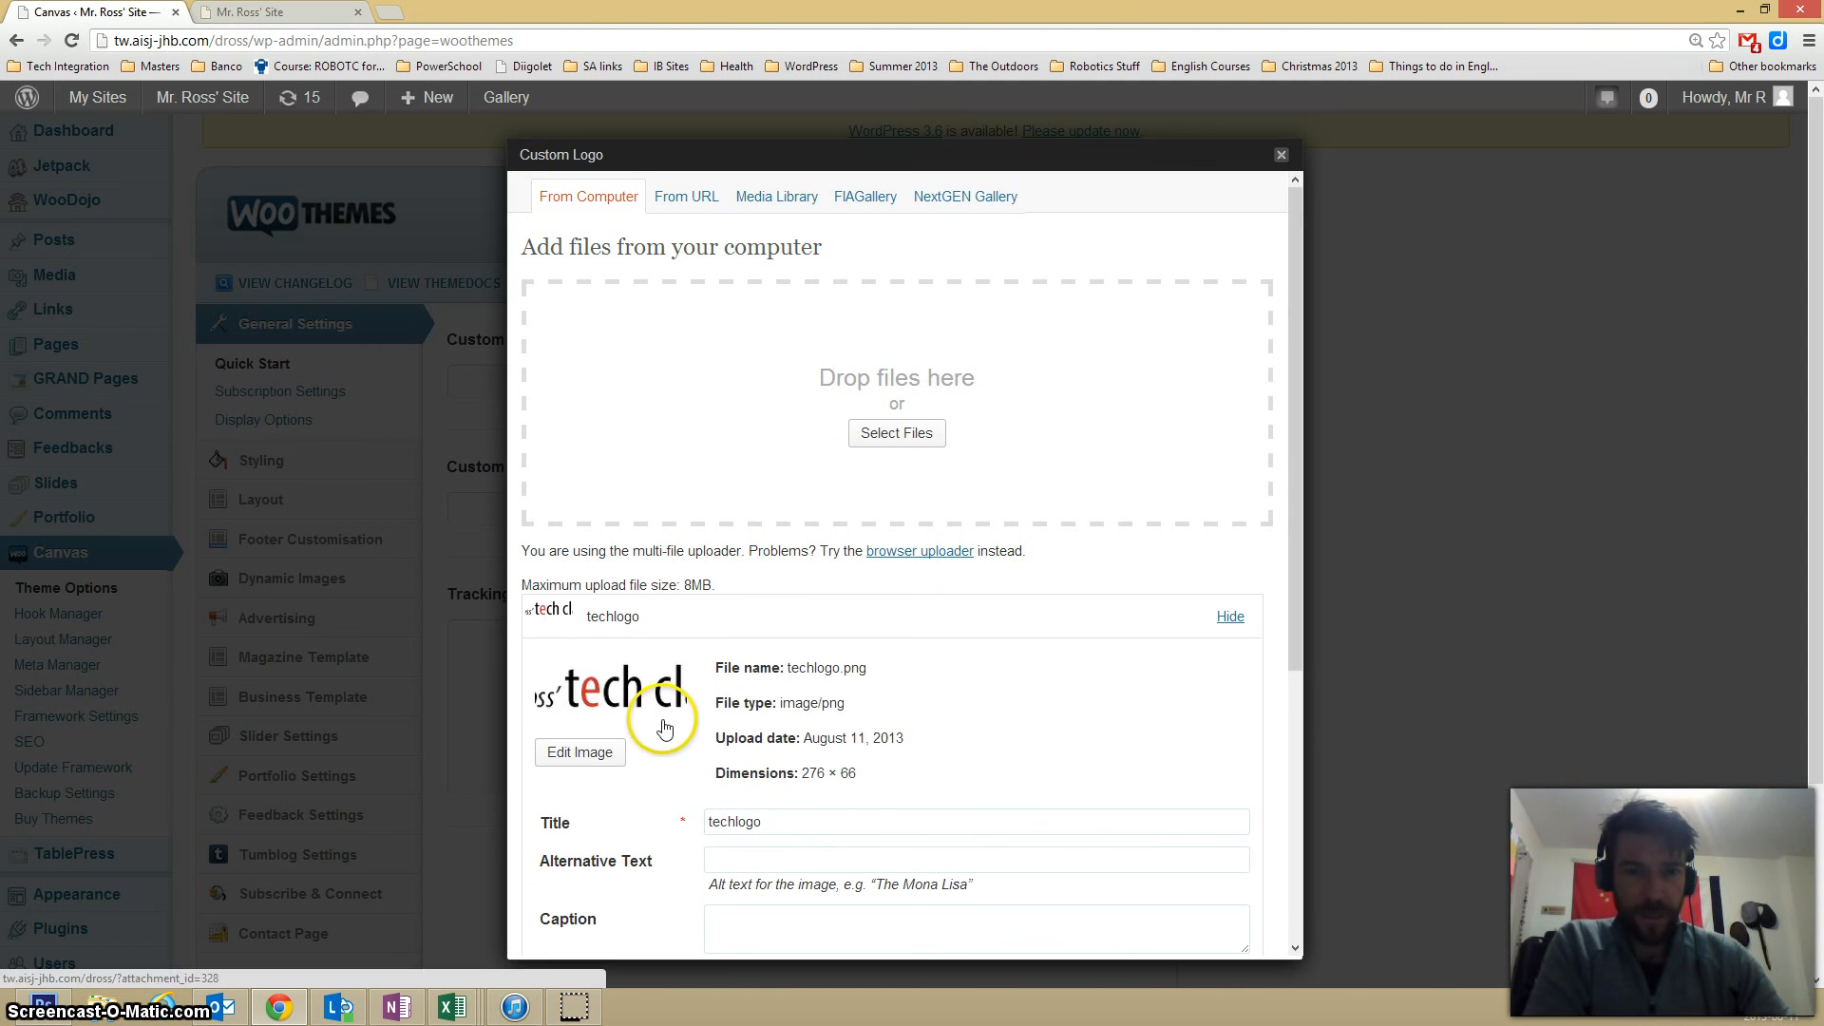
Set the uploaded logo's size to Full Size (276 × 66) and use it as the custom logo.
scroll(689, 613, down, 4)
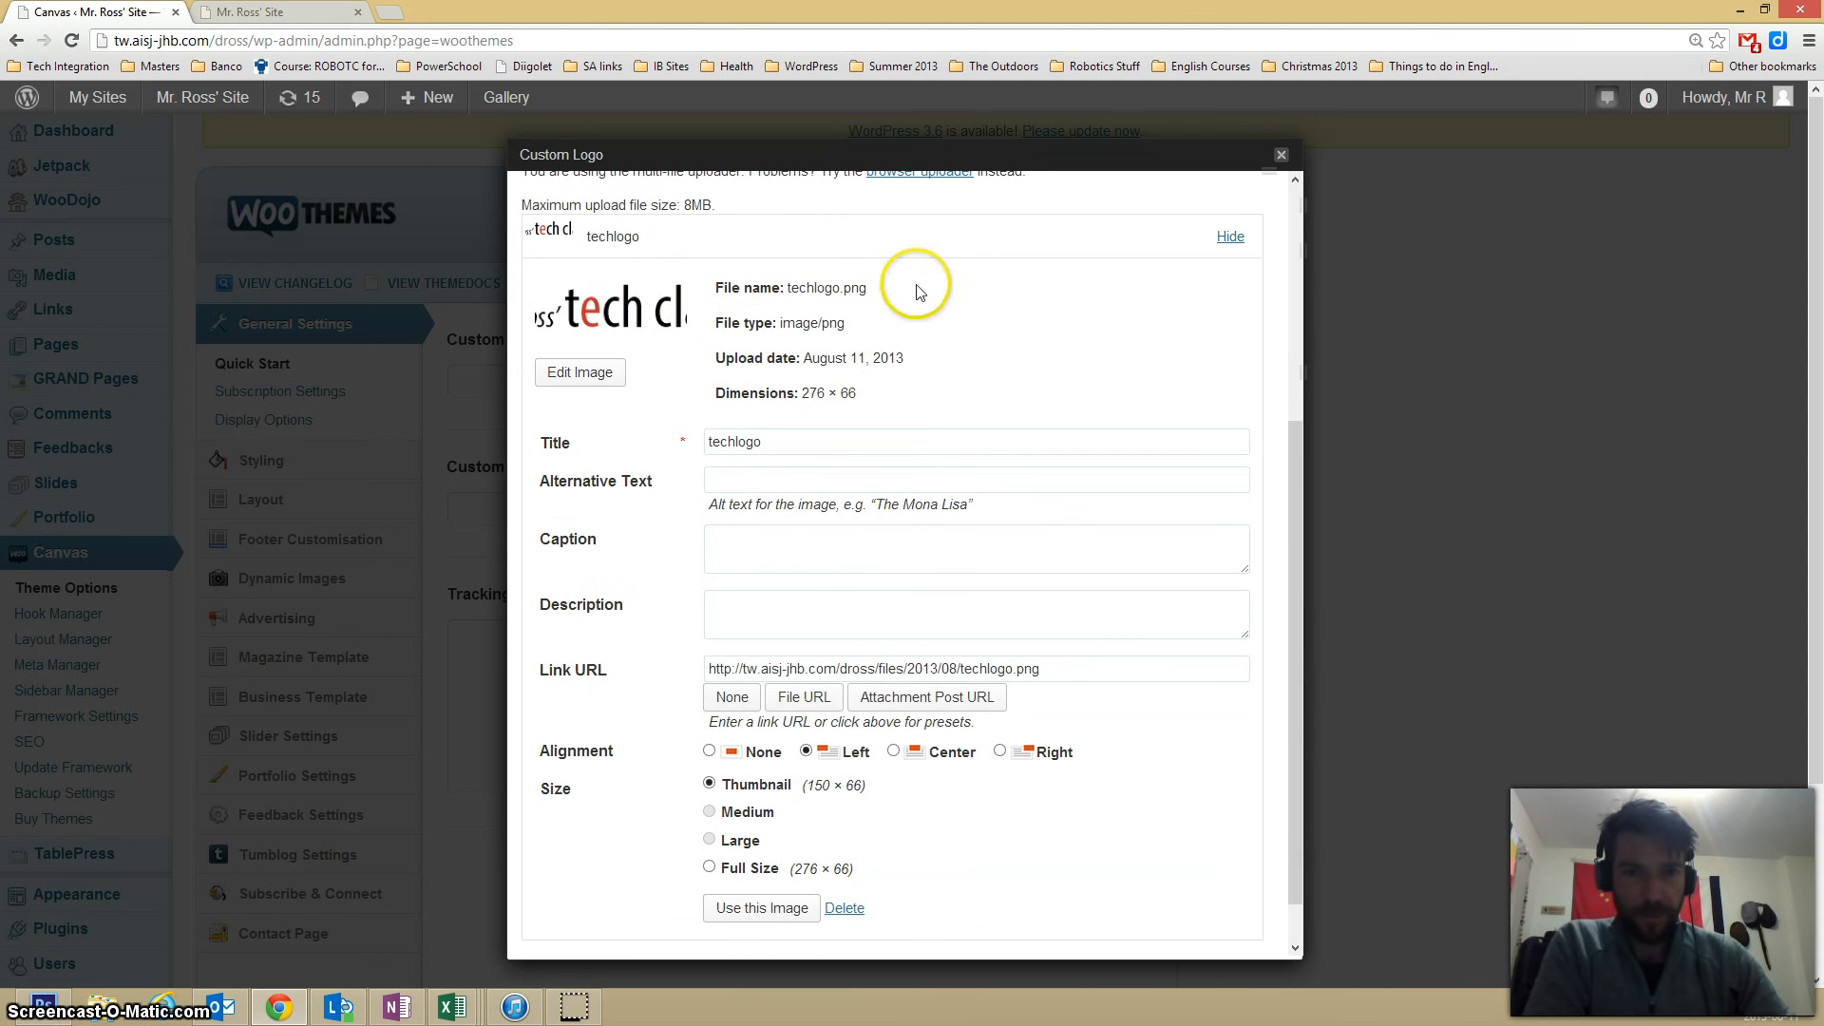
click(709, 782)
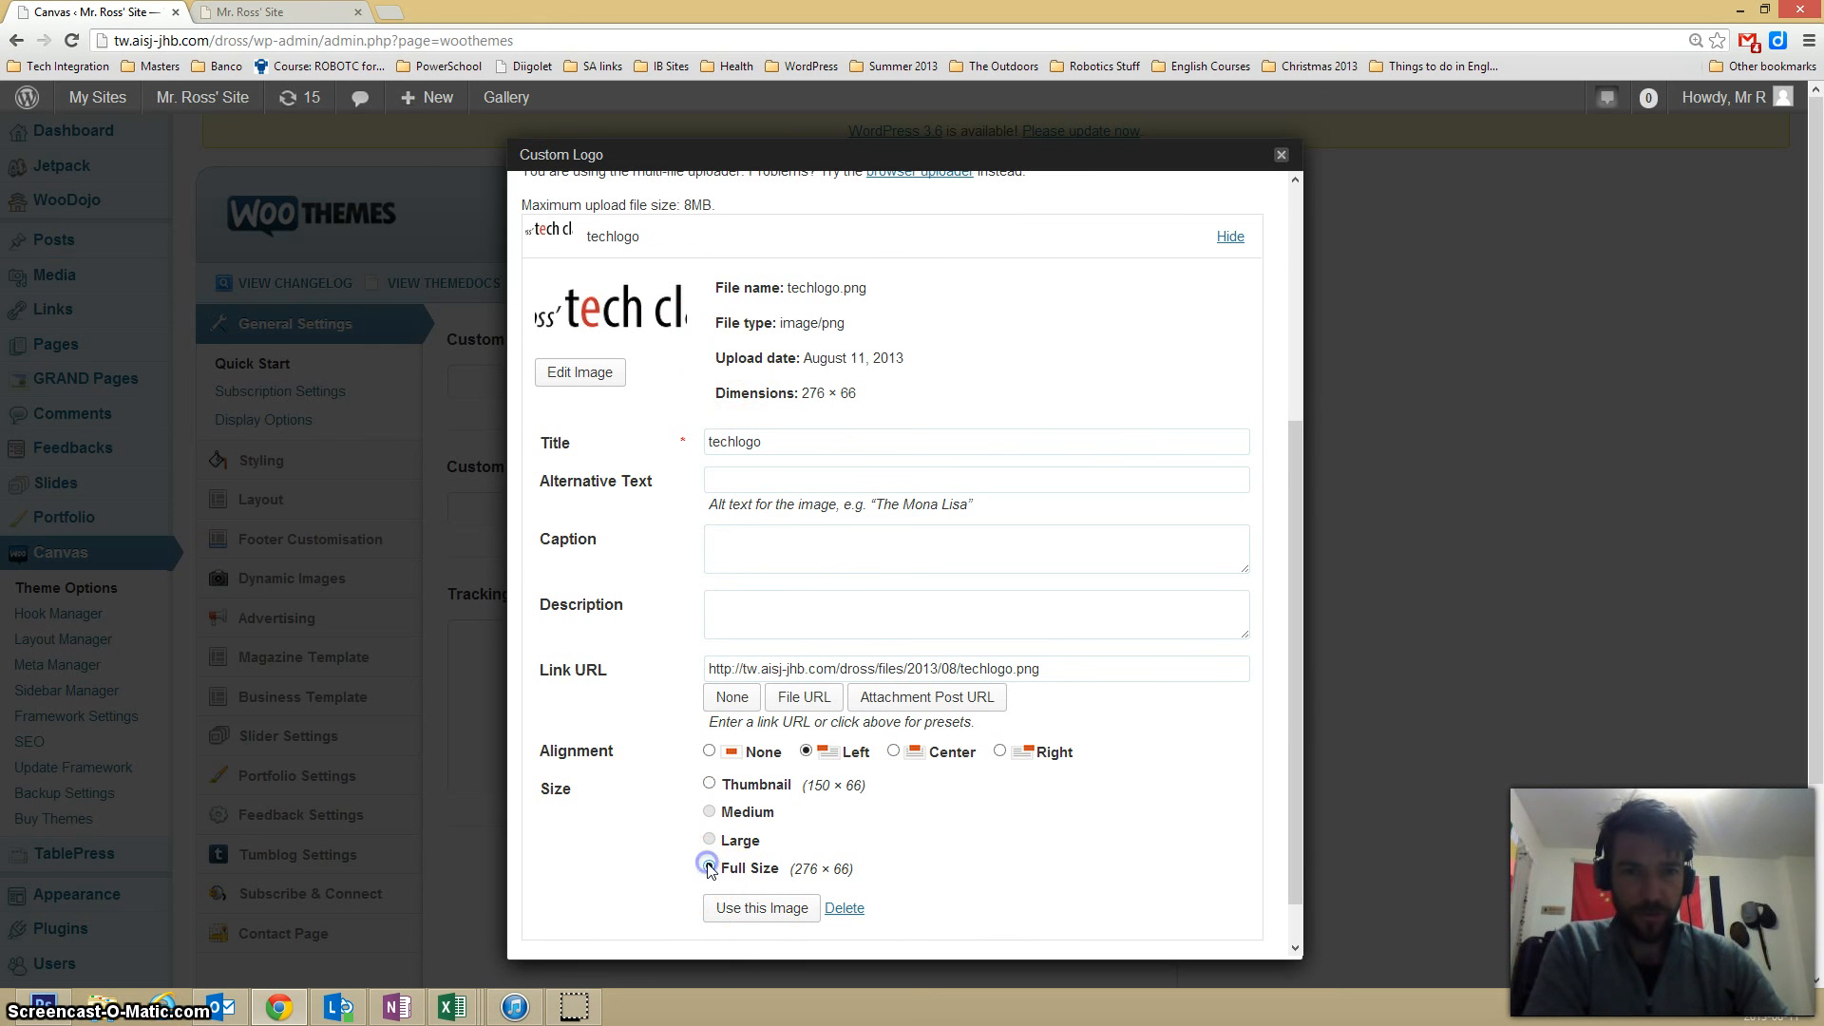
click(733, 910)
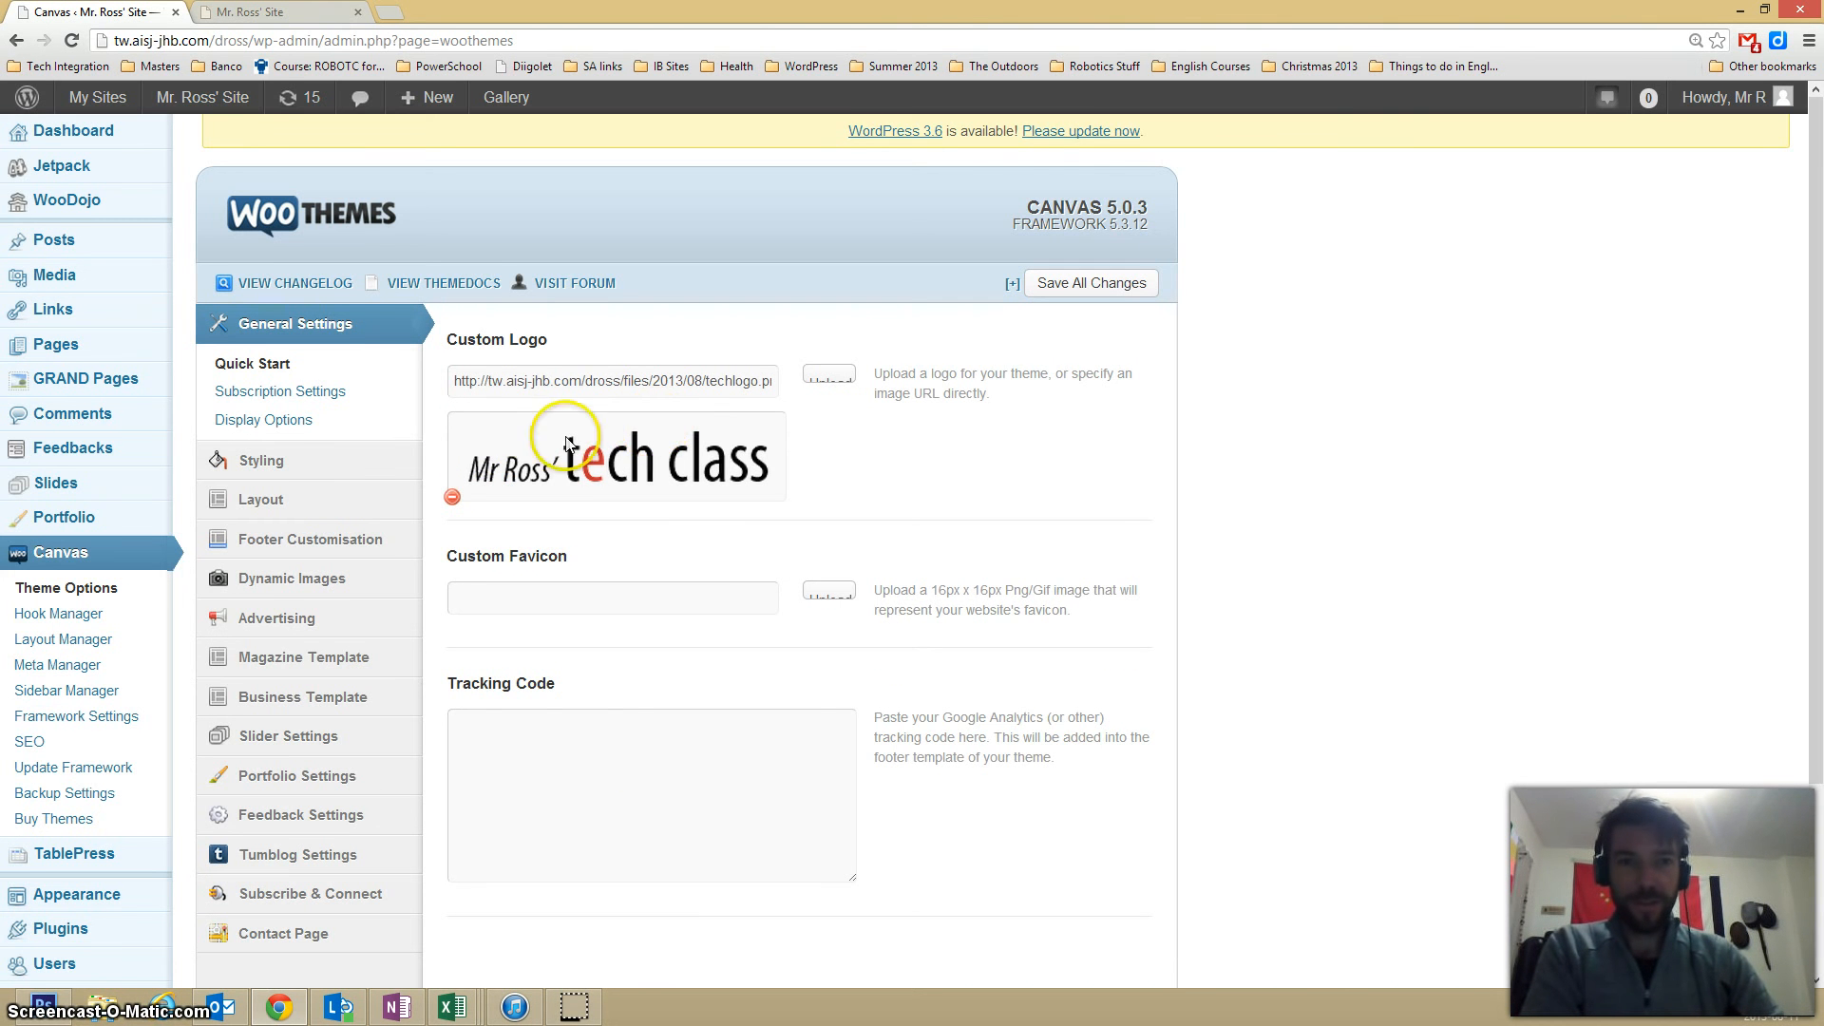
Return to the live home page to check the header for the custom logo.
scroll(546, 446, down, 3)
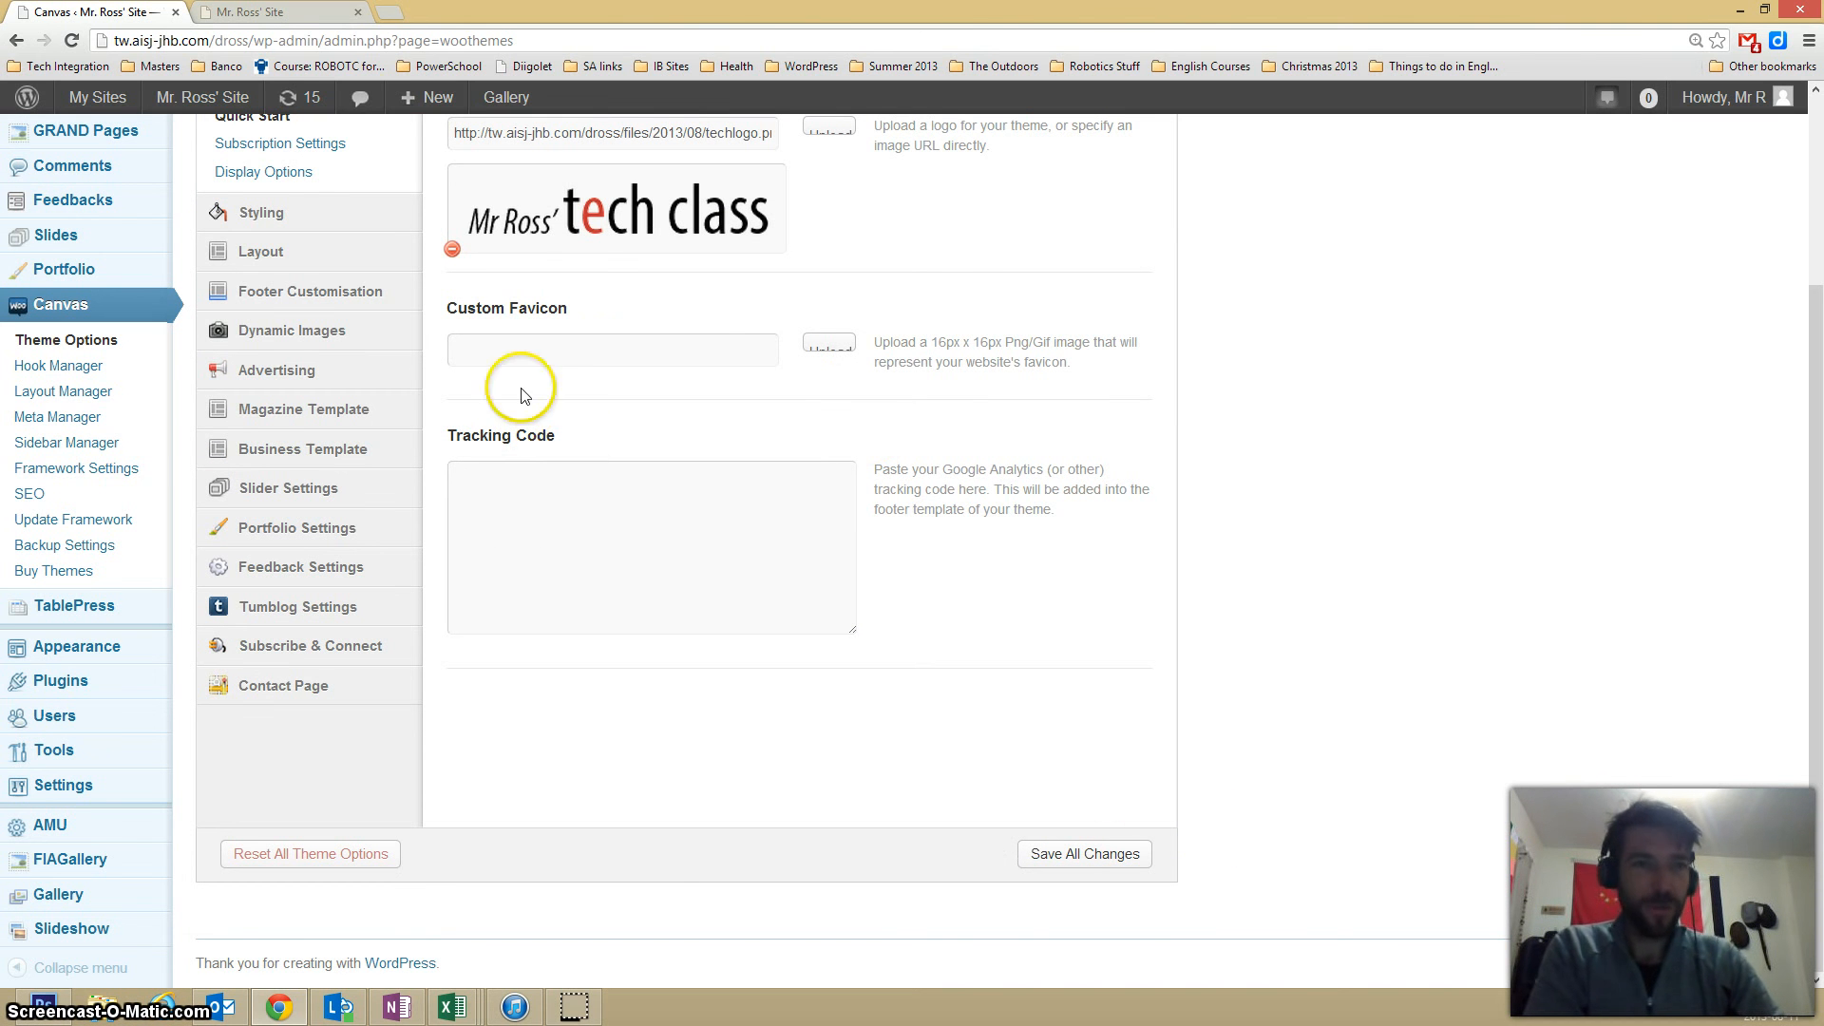
click(230, 14)
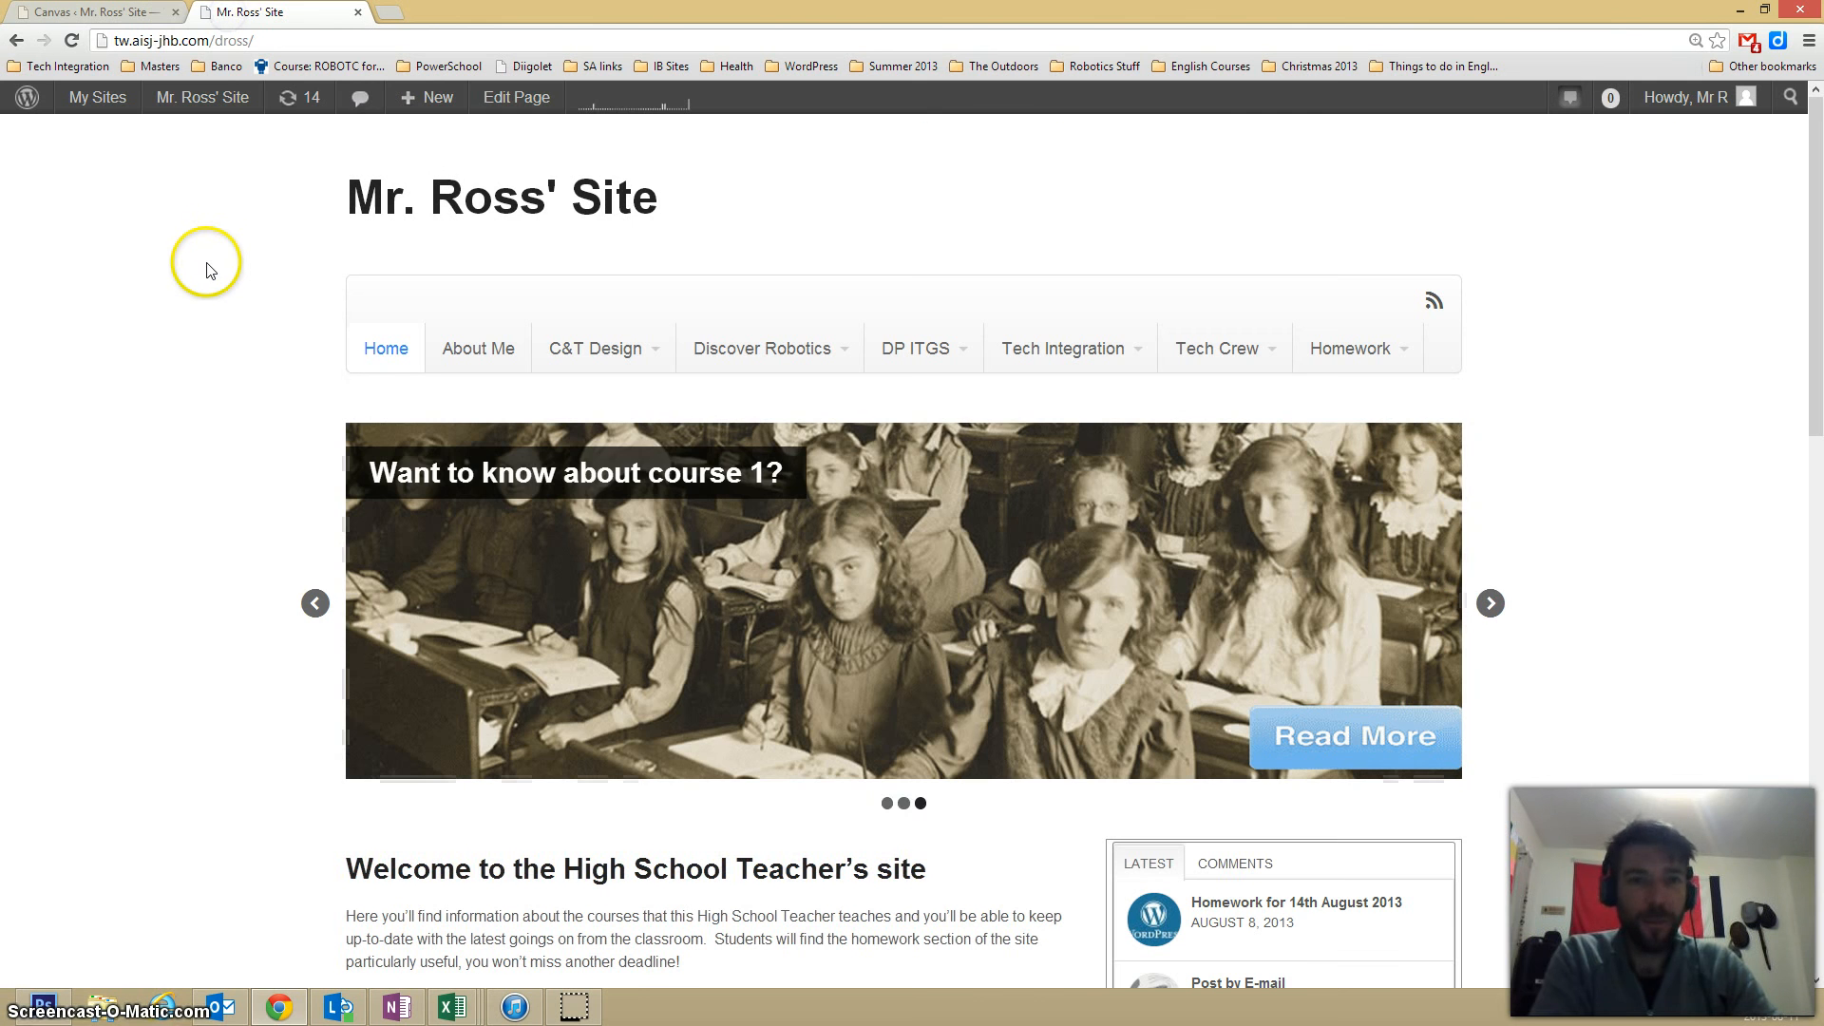